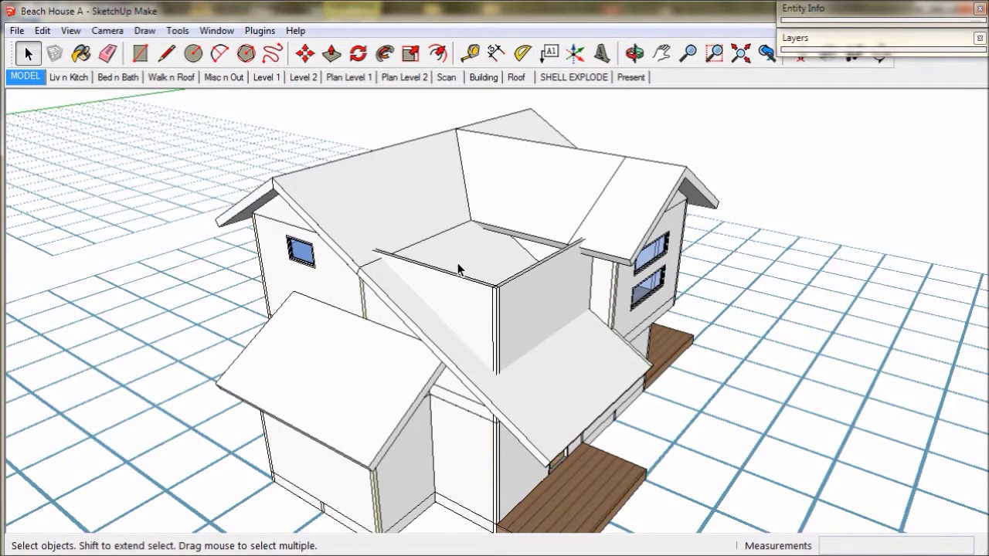
Step: Tilt the Beach House view from the top-down plan into a 3D perspective of the house
middle_click_drag(457, 268, 474, 208)
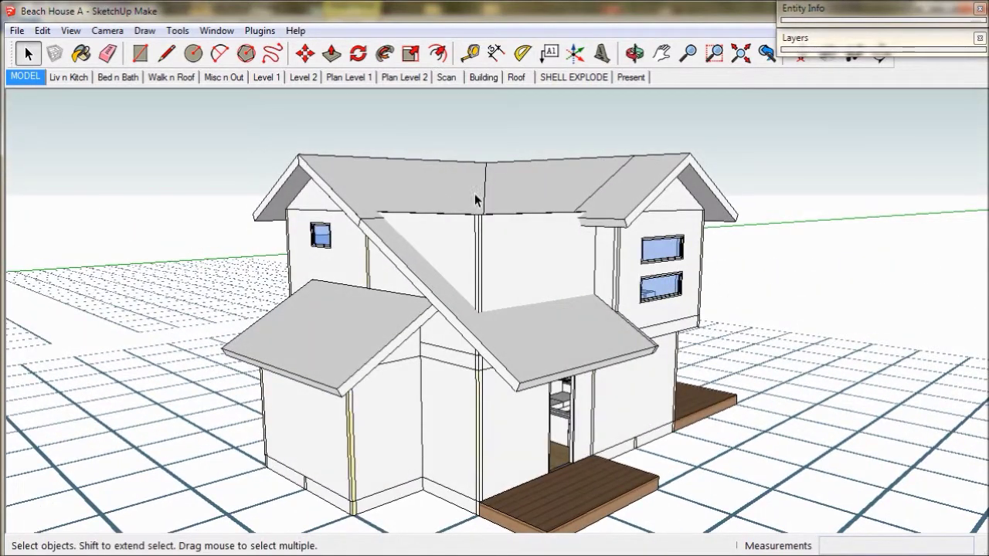
Step: Switch to the Roof scene, orbit low beneath the roof pieces and update the scene
left_click(516, 79)
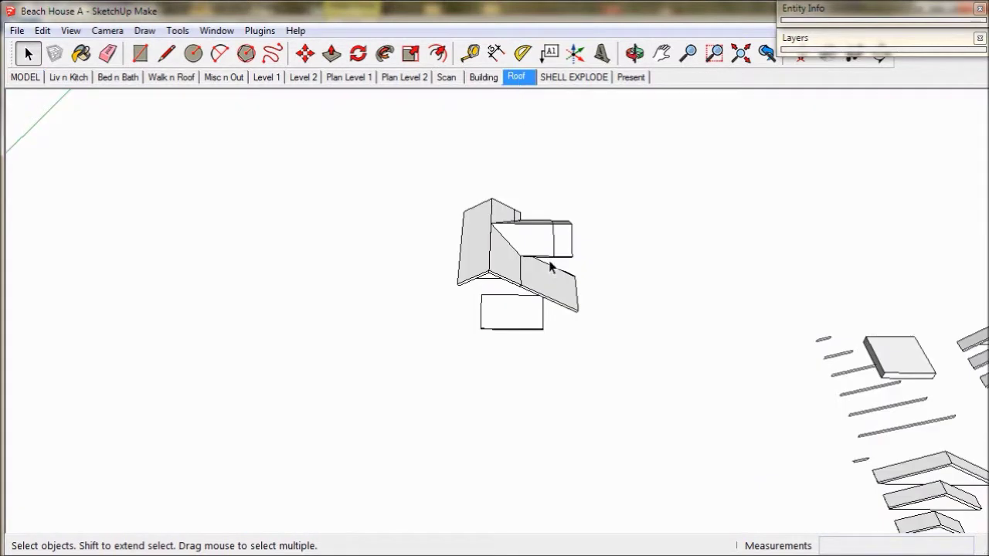
middle_click_drag(549, 261, 381, 157)
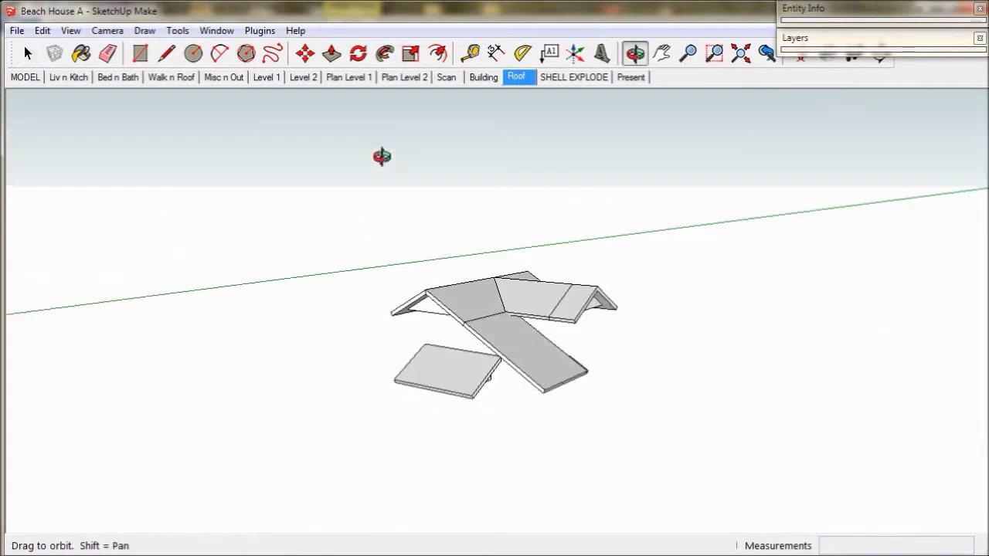
middle_click_drag(508, 328, 517, 306)
scroll(530, 326, "up", 1)
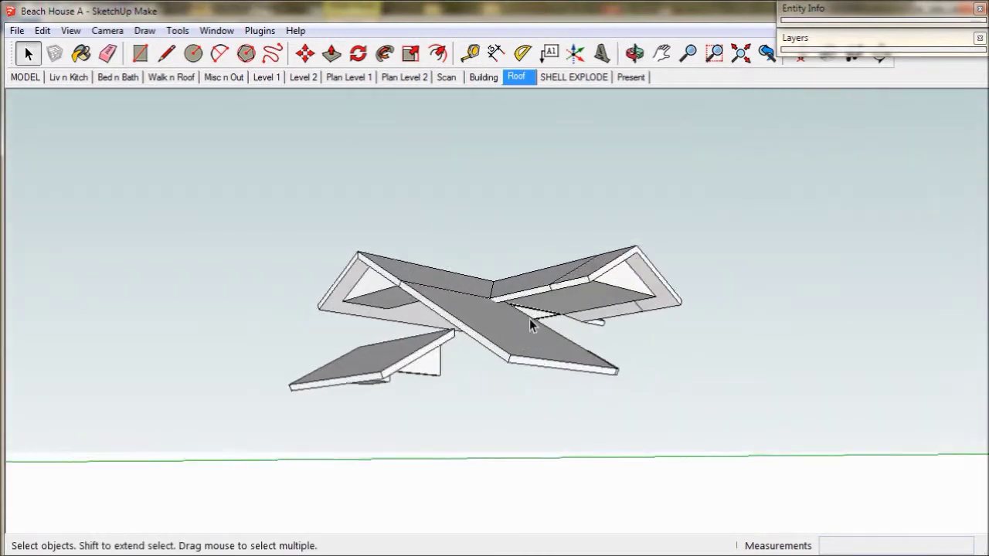
scroll(530, 326, "up", 2)
scroll(531, 315, "up", 1)
middle_click_drag(536, 316, 532, 294)
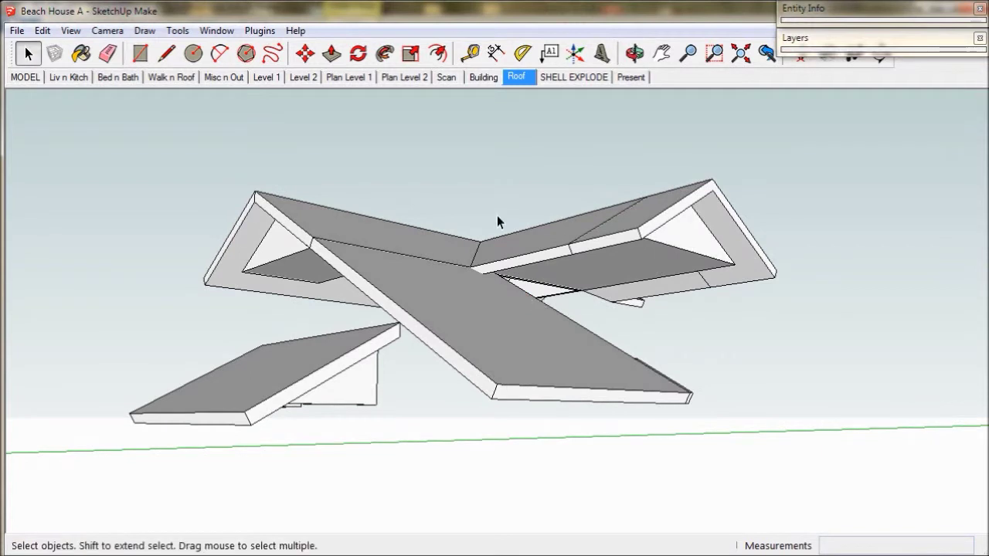
right_click(517, 80)
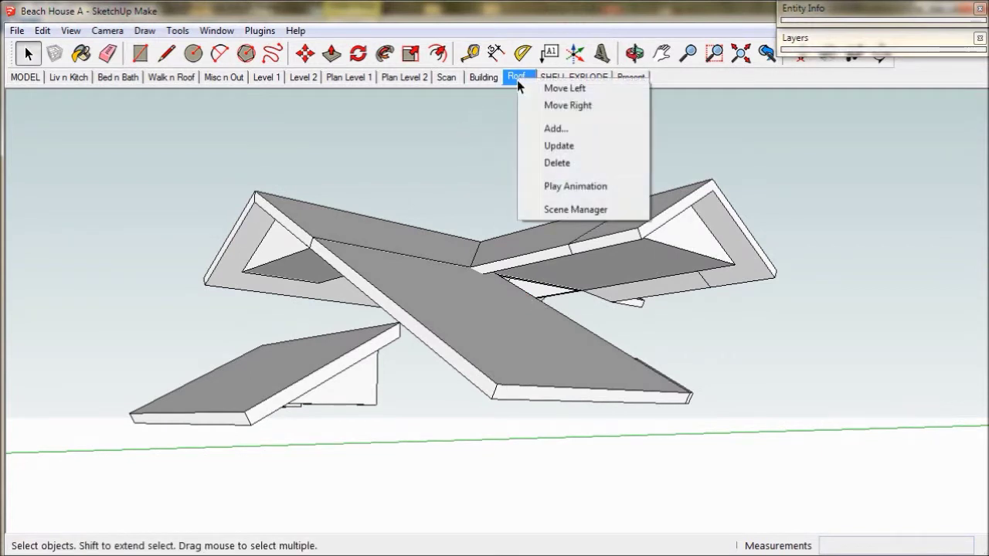
left_click(559, 146)
Step: Select the lower sloped roof piece and orbit to look up under the roof
middle_click_drag(539, 206, 456, 302)
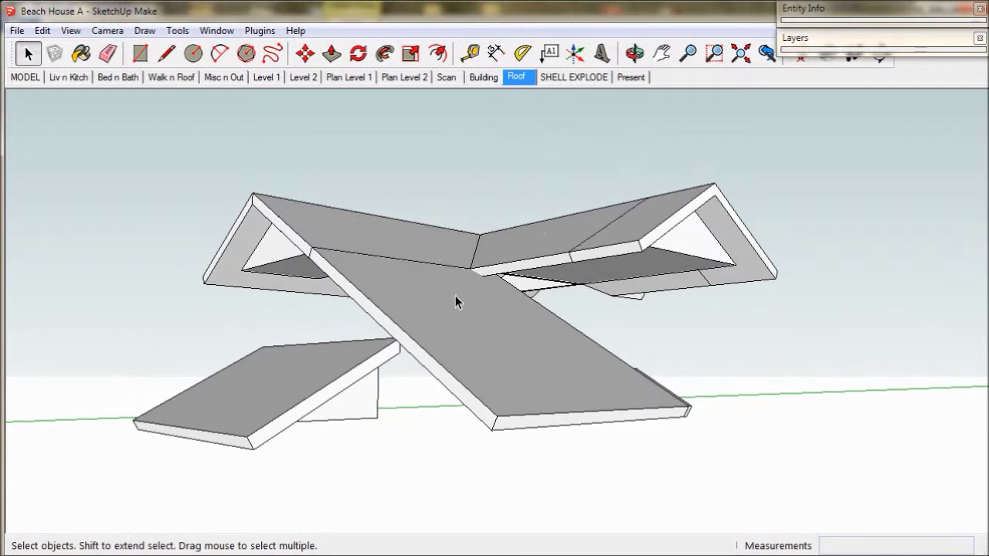
left_click(345, 372)
middle_click_drag(345, 372, 402, 298)
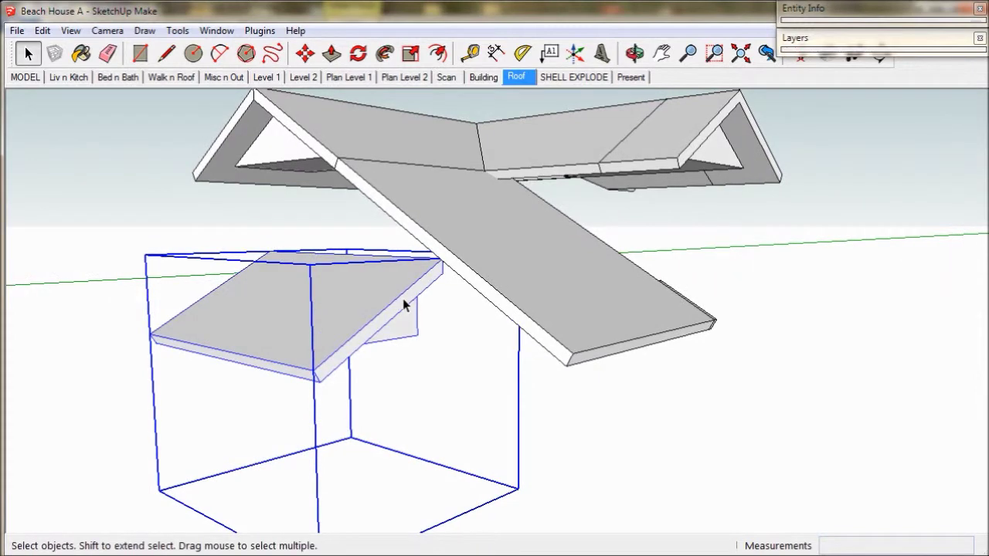
middle_click_drag(403, 298, 379, 293)
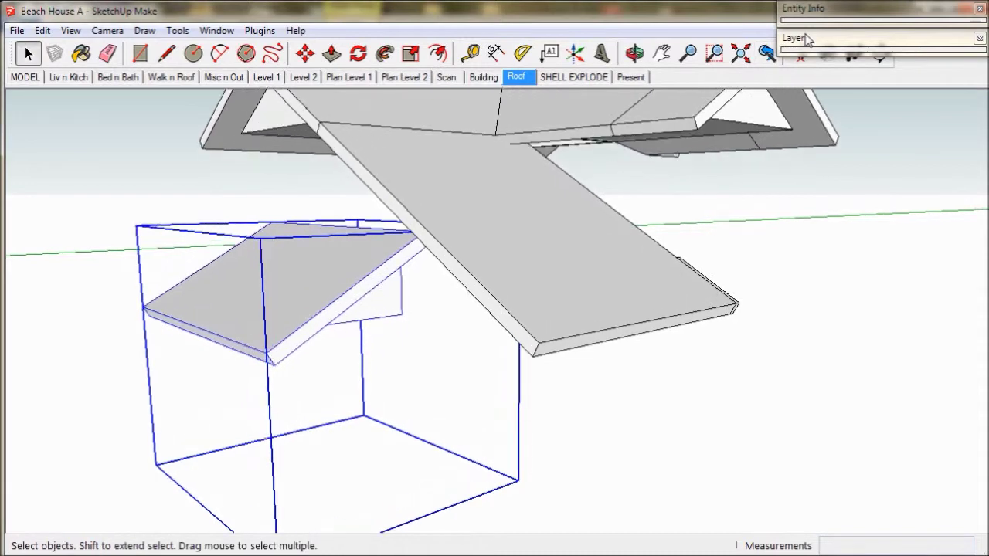
left_click(808, 40)
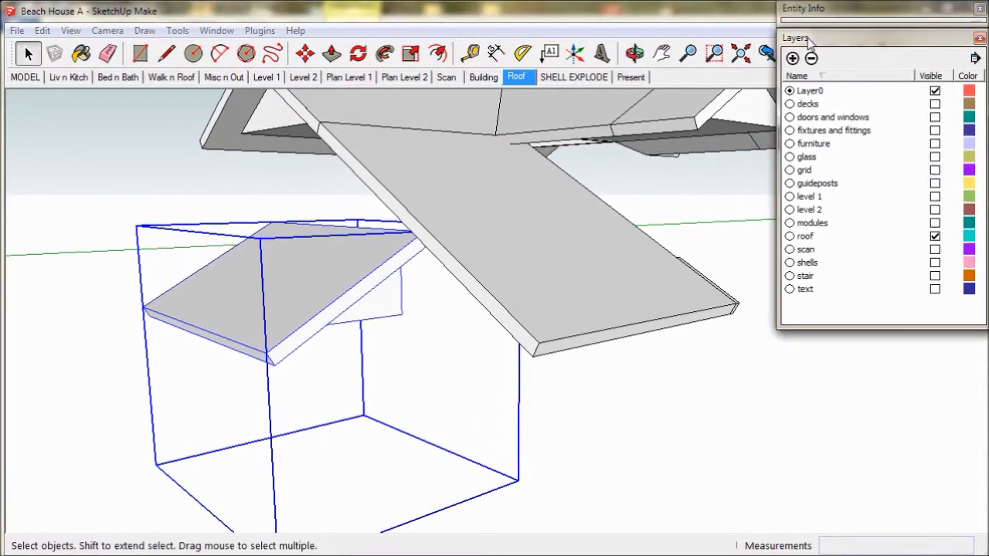
Step: Show the guideposts layer and delete the guide post inside the lower roof group
left_click(817, 186)
left_click(935, 183)
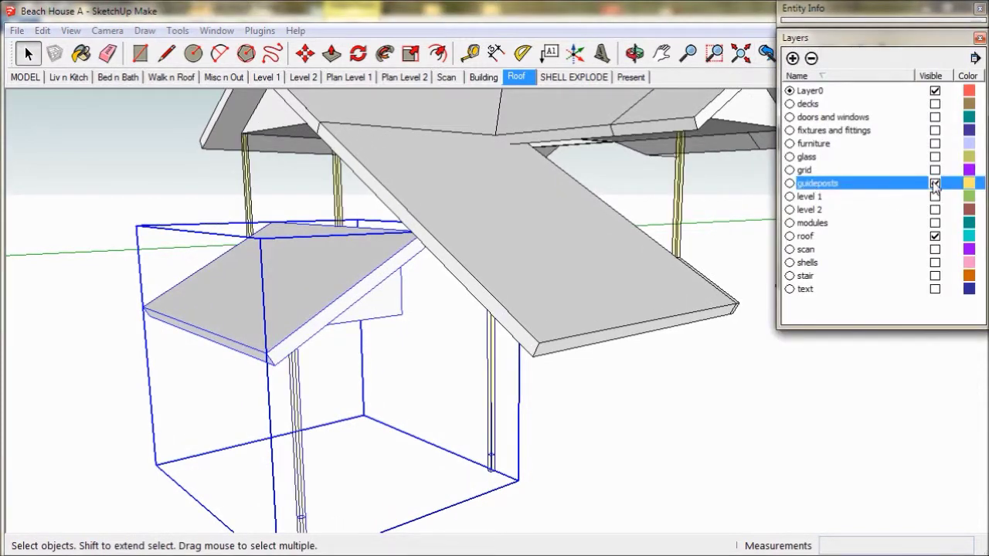
middle_click_drag(615, 313, 479, 423)
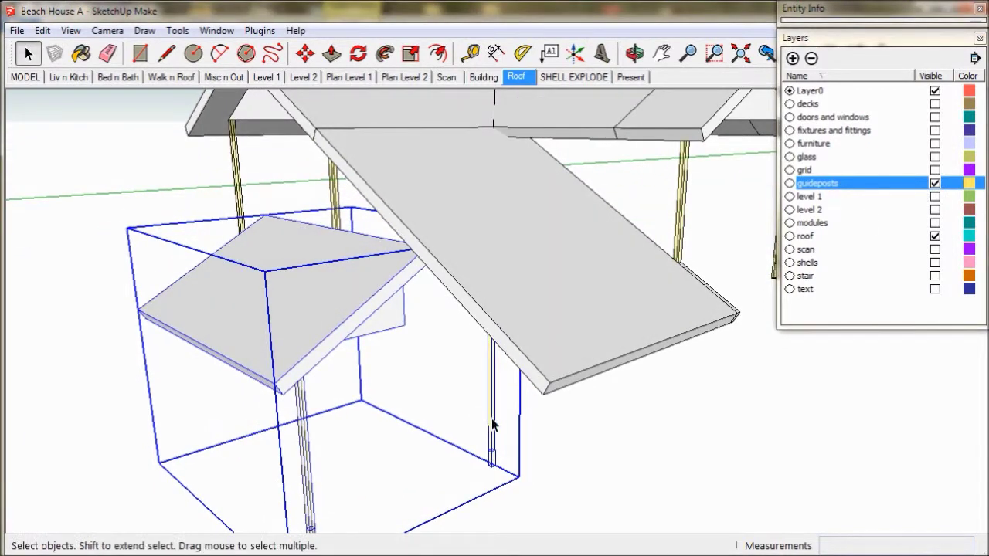
double_click(307, 471)
left_click(308, 471)
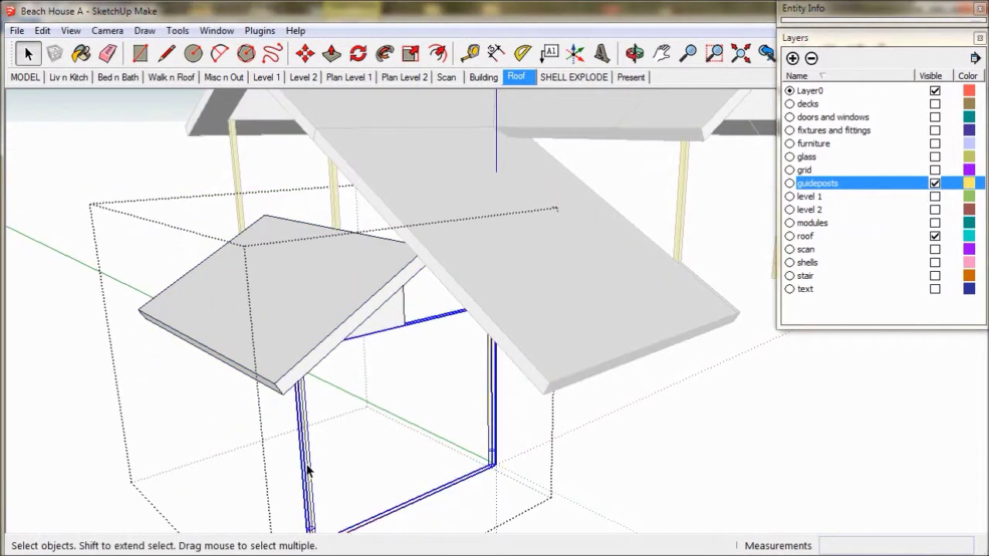
key("Delete")
middle_click_drag(419, 393, 600, 277)
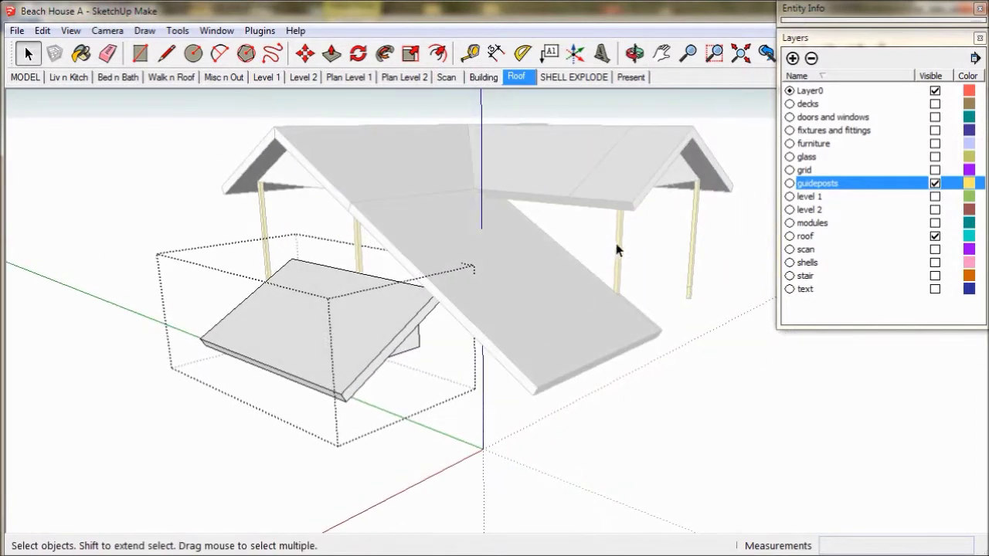
Step: Delete the posts inside the main roof group, then hide the guideposts layer again
left_click(615, 247)
left_click(616, 247)
double_click(617, 247)
triple_click(617, 247)
key("Delete")
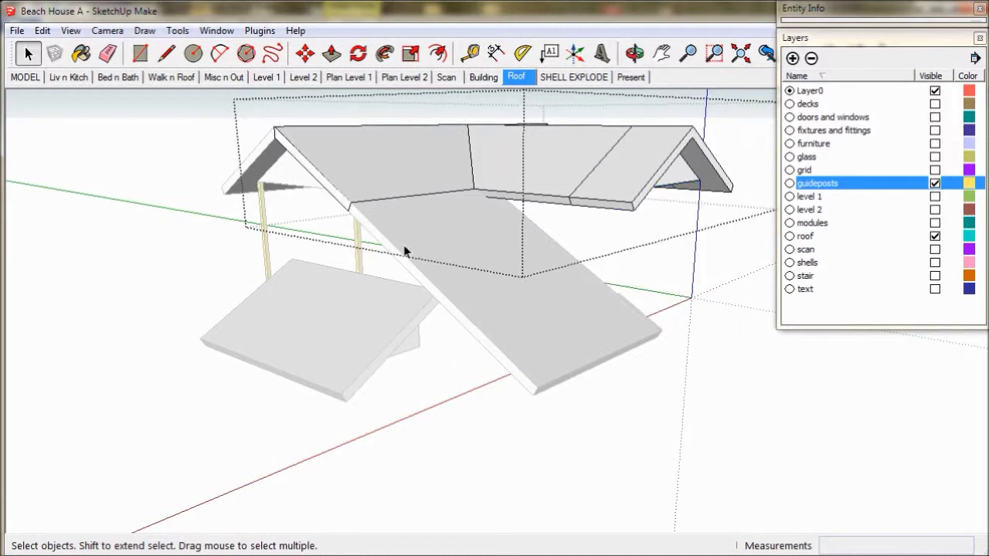
key("ctrl+z")
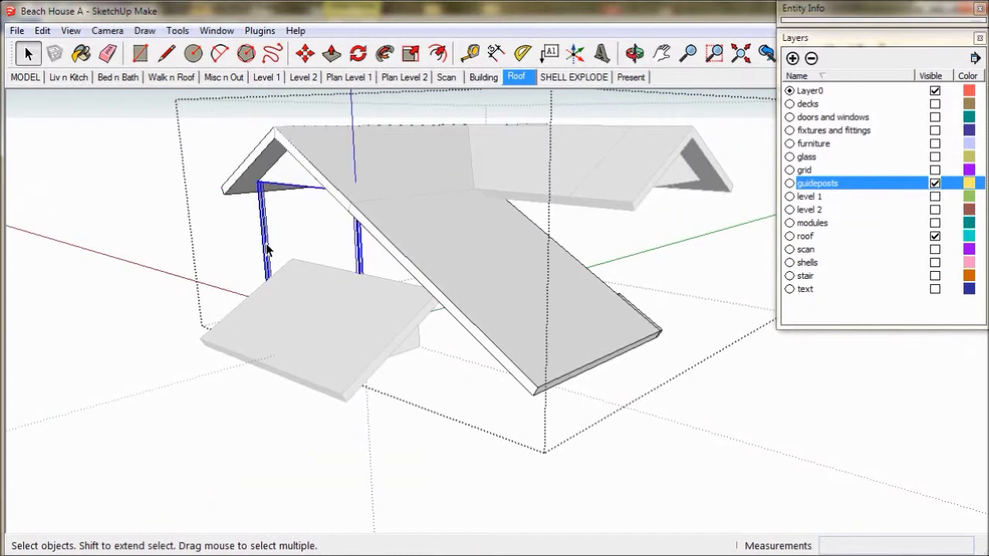
middle_click_drag(271, 266, 349, 225)
key("Delete")
left_click(134, 255)
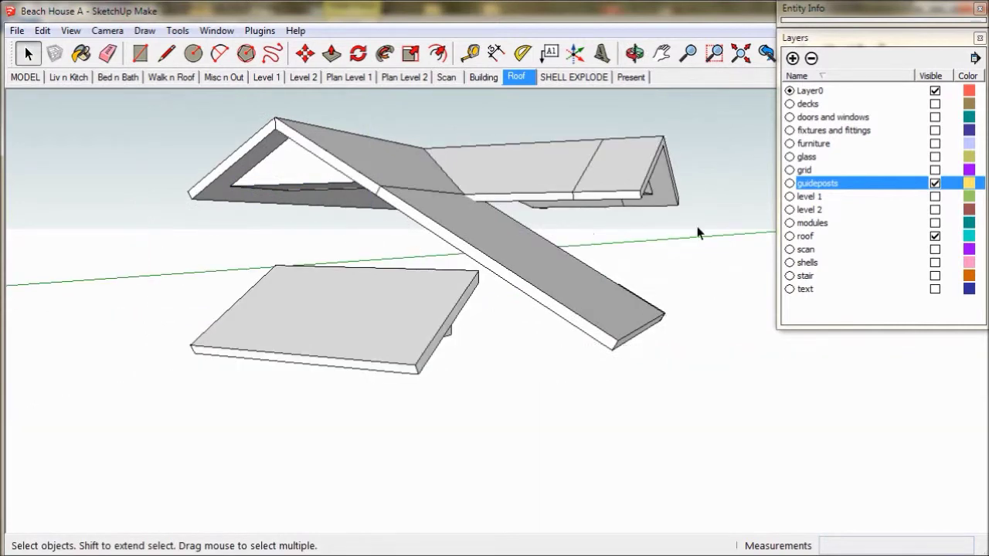
left_click(935, 183)
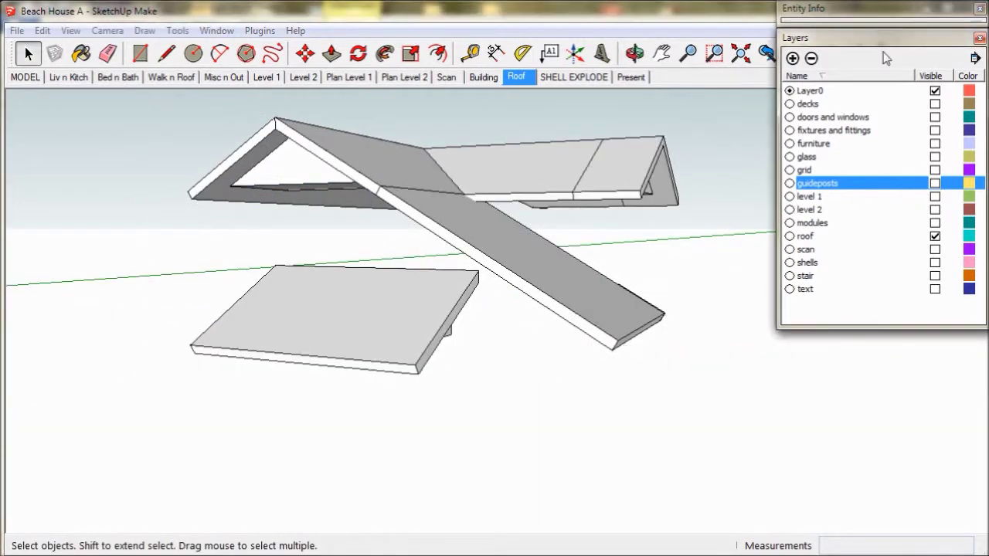
left_click(880, 39)
mouse_move(640, 190)
middle_mouse_down()
mouse_move(595, 282)
mouse_move(656, 243)
mouse_move(631, 163)
mouse_move(636, 187)
middle_mouse_up()
Step: Hide the lower-left roof piece with Edit > Hide and update the Roof scene
left_click(493, 290)
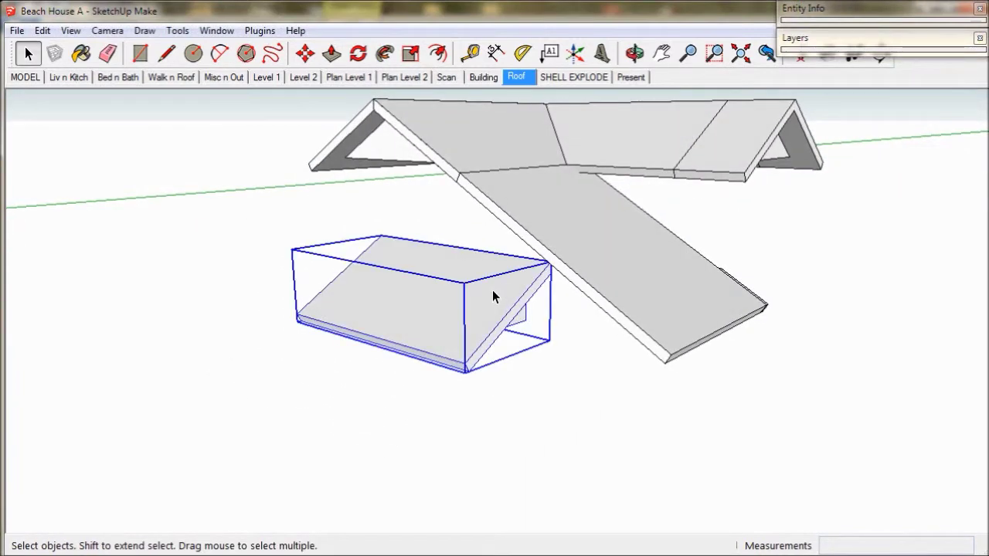
left_click(42, 31)
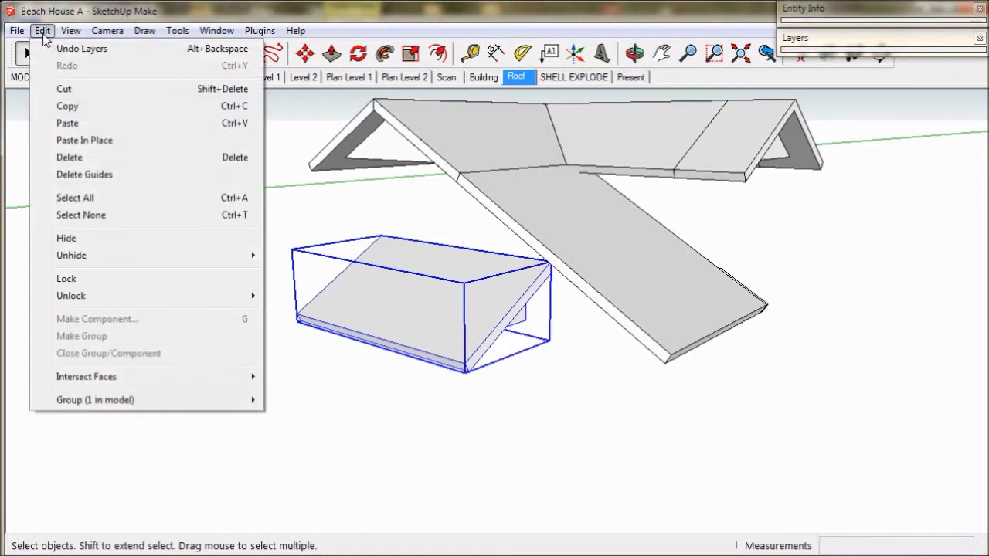
left_click(68, 239)
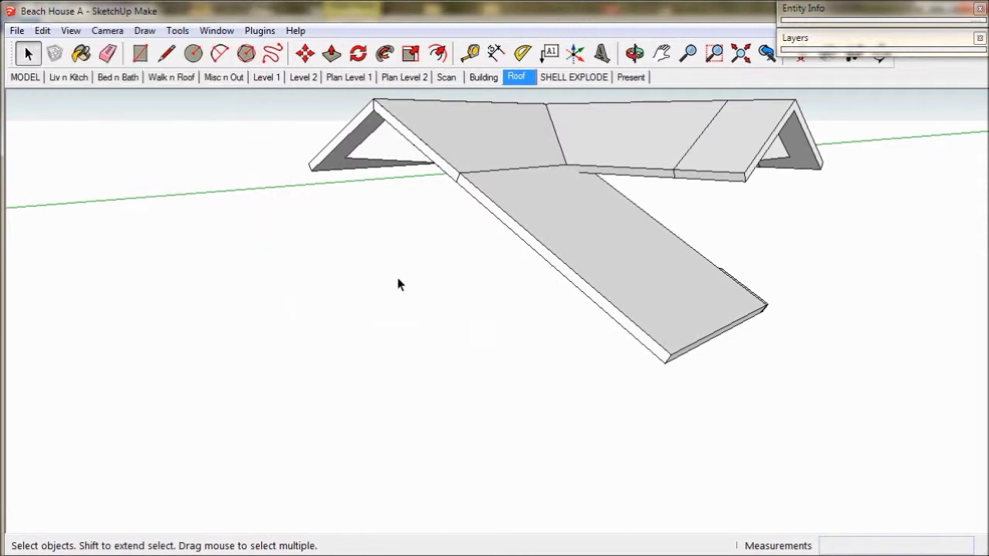
middle_click_drag(524, 237, 343, 349)
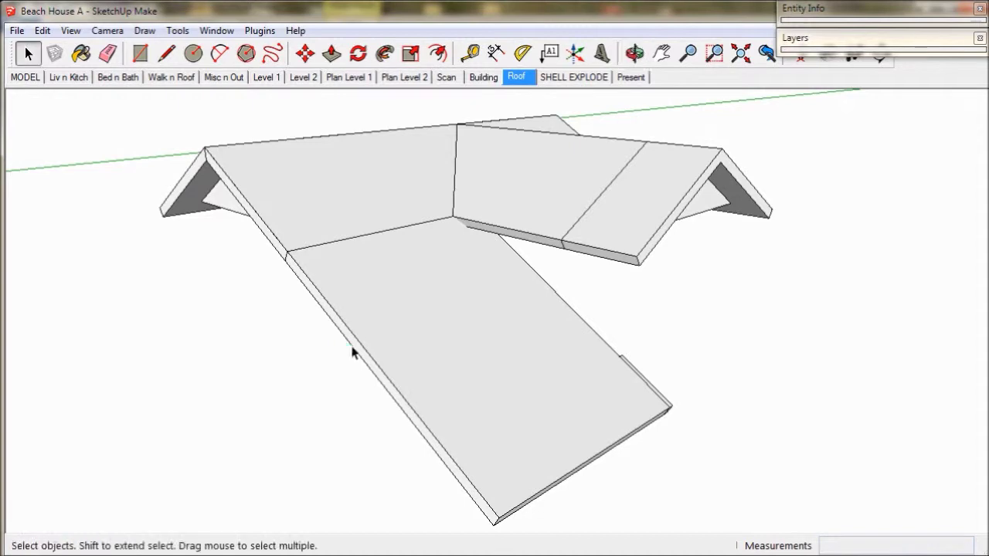
right_click(515, 80)
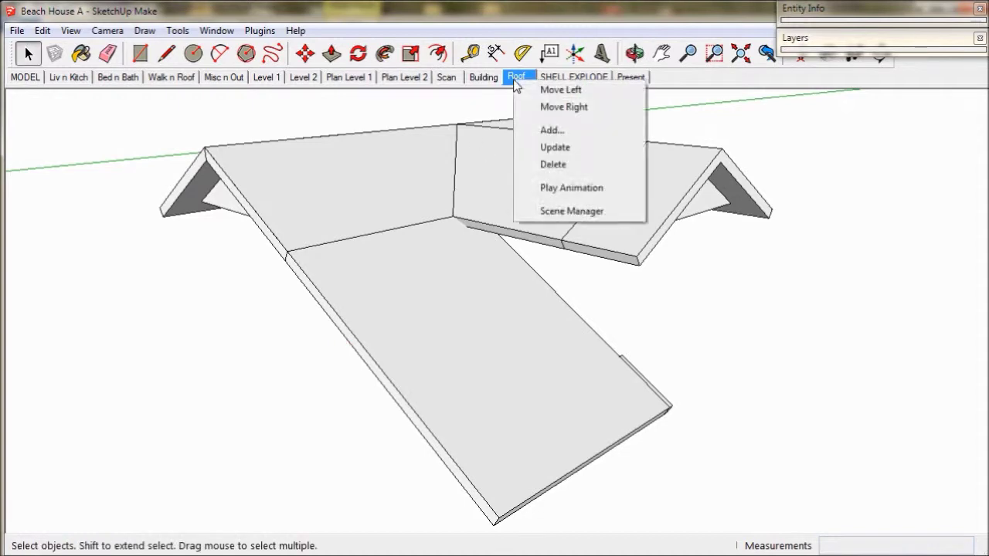
left_click(545, 149)
Step: Orbit beneath the roof and window-select the roof and building geometry
middle_click_drag(546, 207, 316, 150)
middle_click_drag(525, 249, 708, 261)
left_click(708, 261)
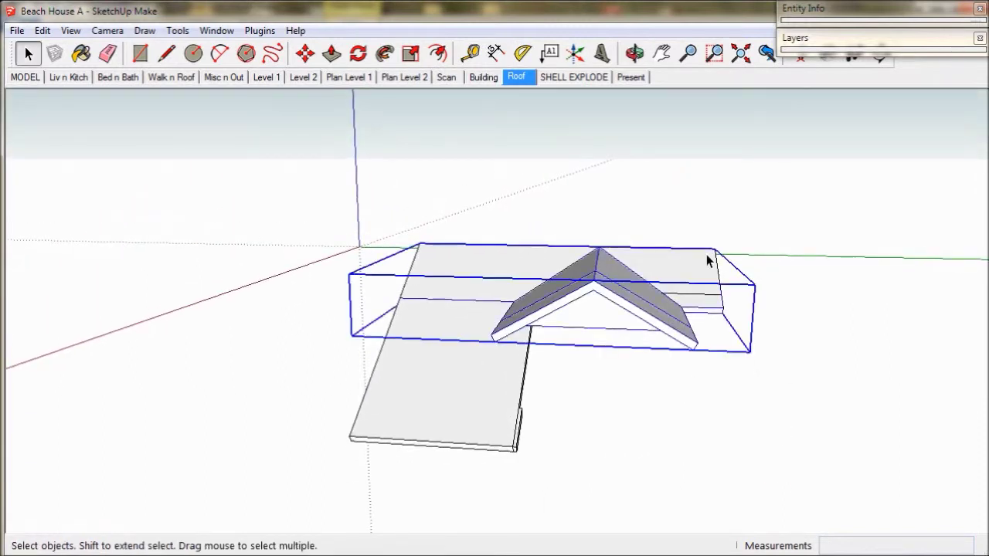
left_click(504, 377)
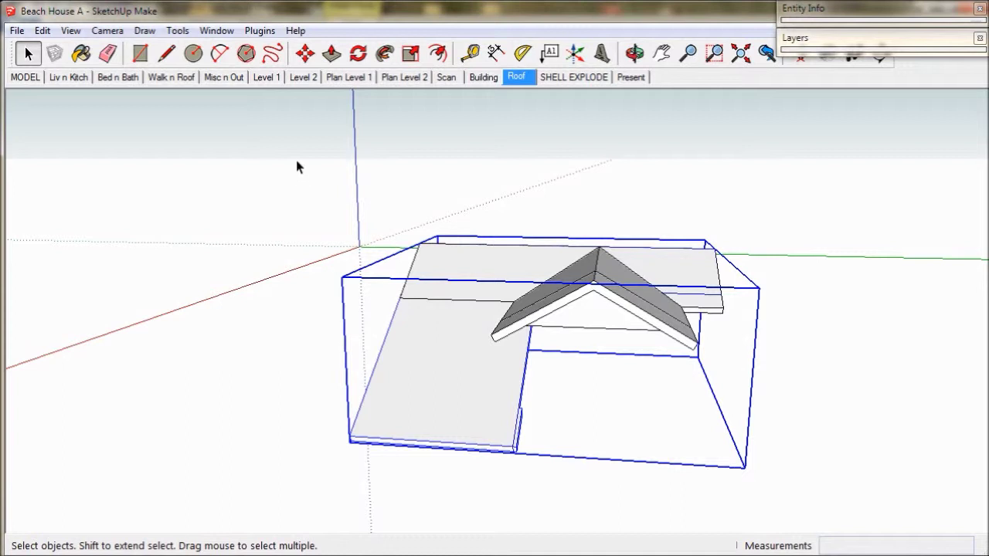
left_click_drag(297, 158, 805, 520)
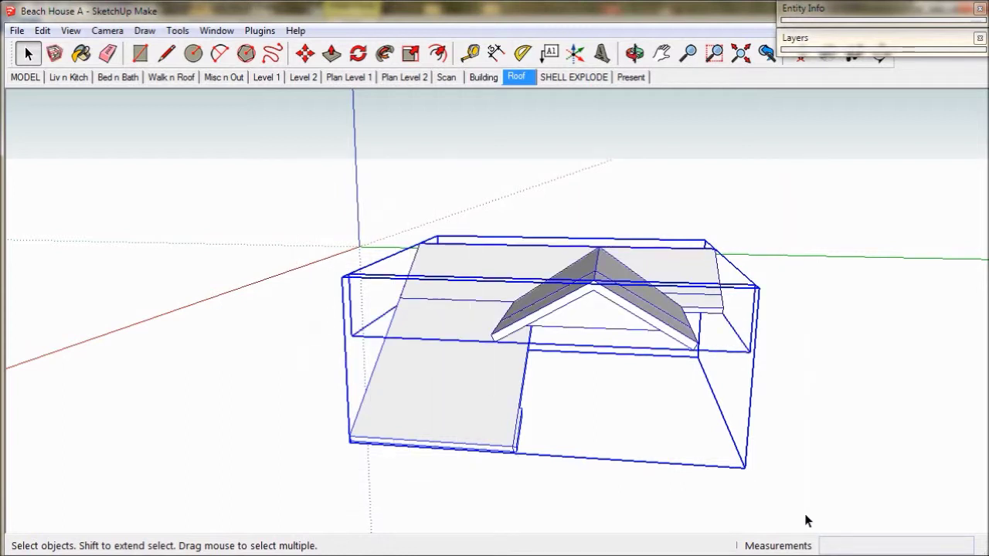
Step: Explode the selected group, then explode the roof group inside it into loose geometry
right_click(497, 358)
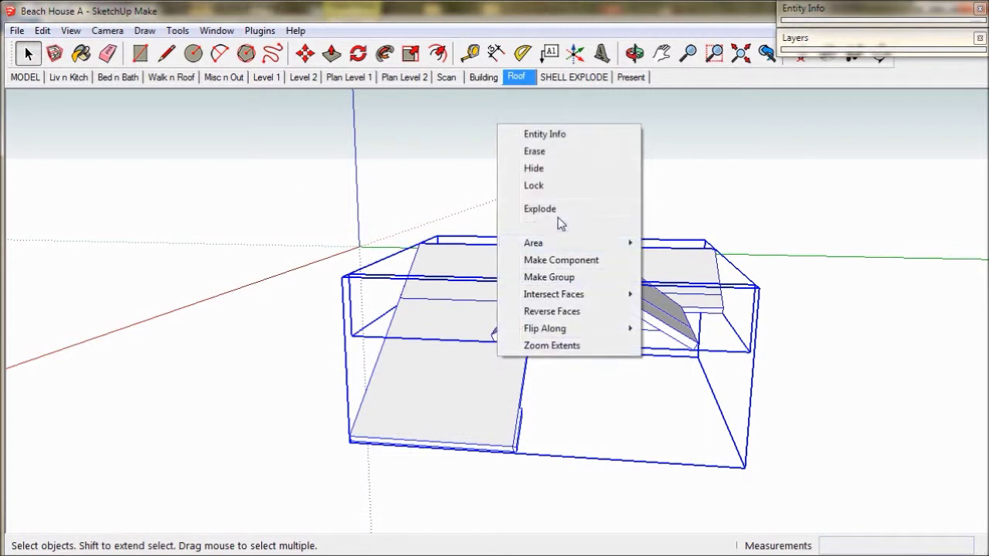
left_click(540, 208)
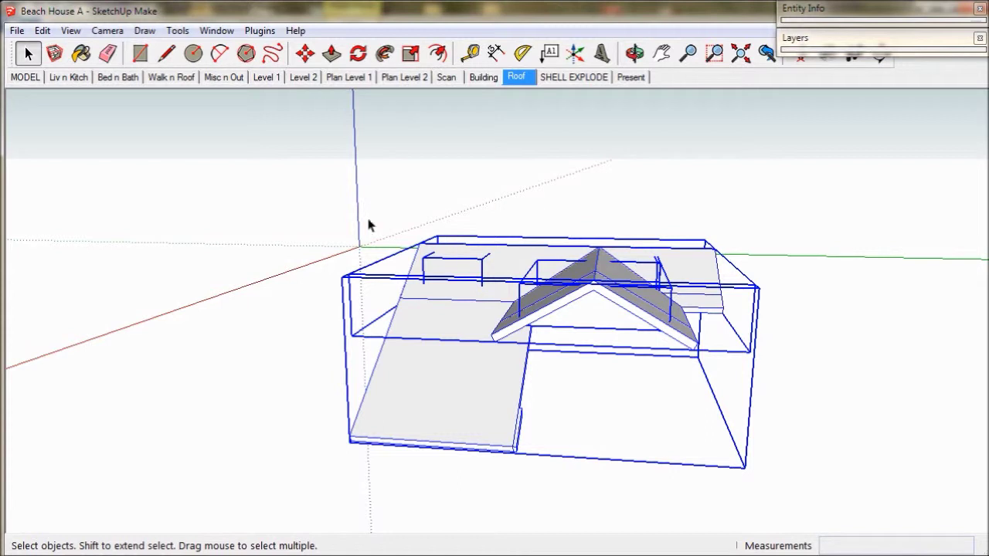
left_click_drag(283, 158, 796, 508)
right_click(481, 365)
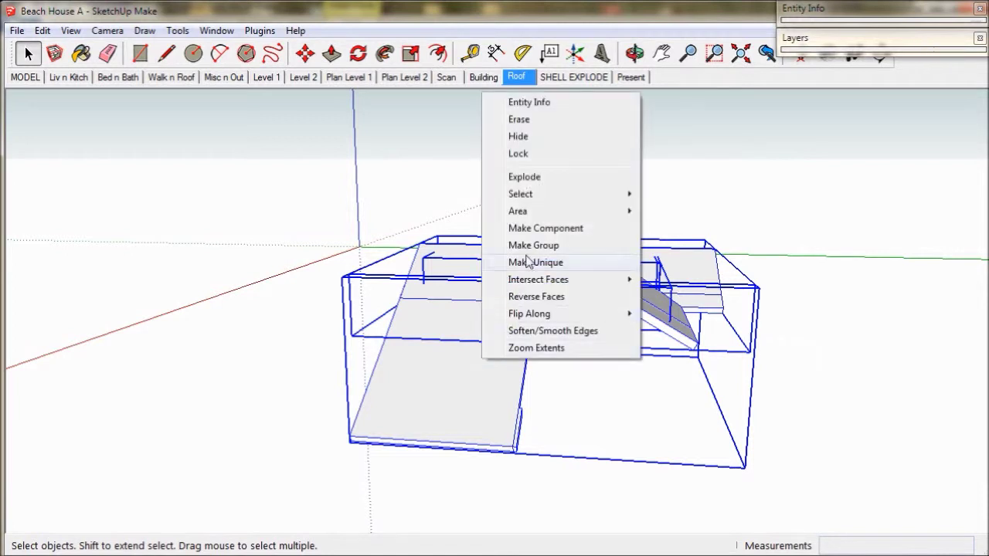
left_click(523, 184)
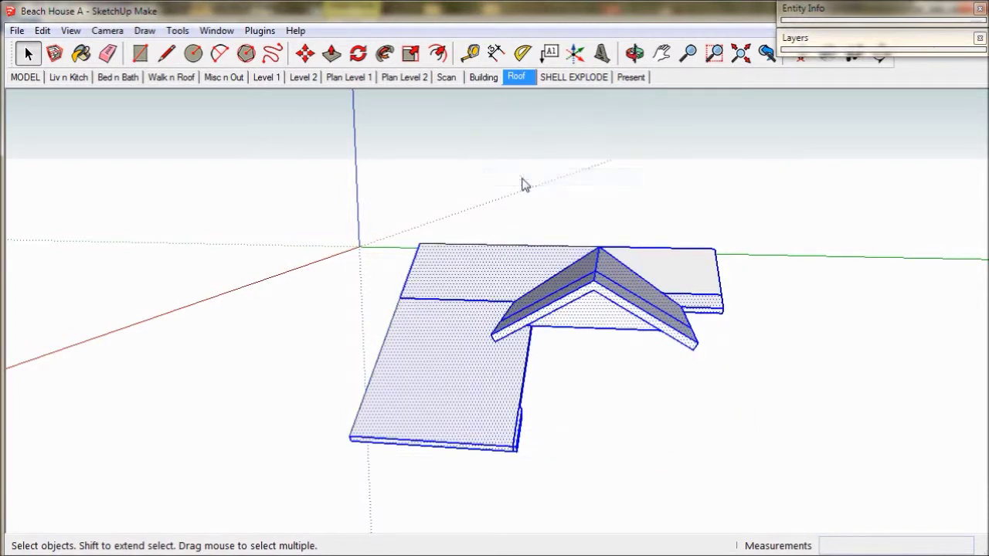
Step: Select the whole connected roof, check it from below, then clear the selection
double_click(475, 366)
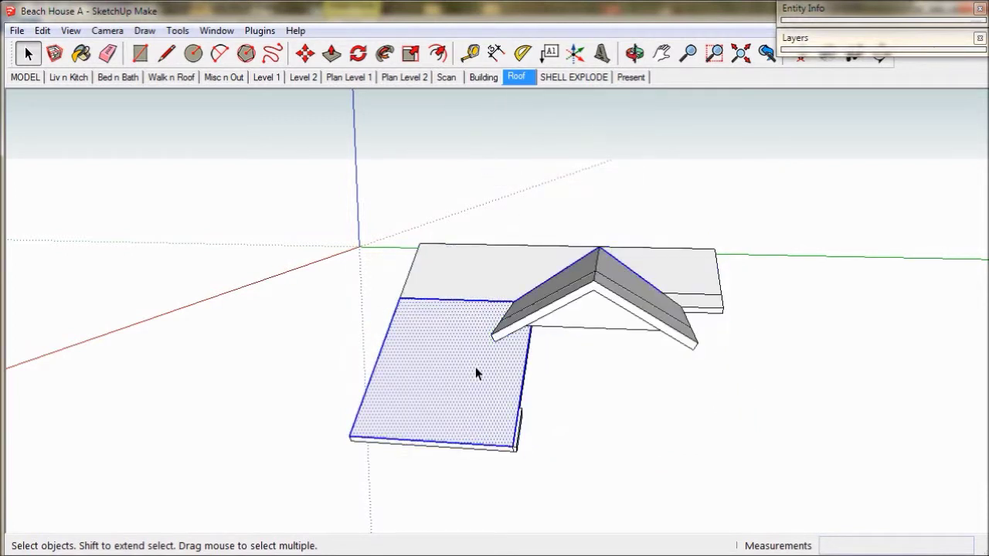
triple_click(475, 367)
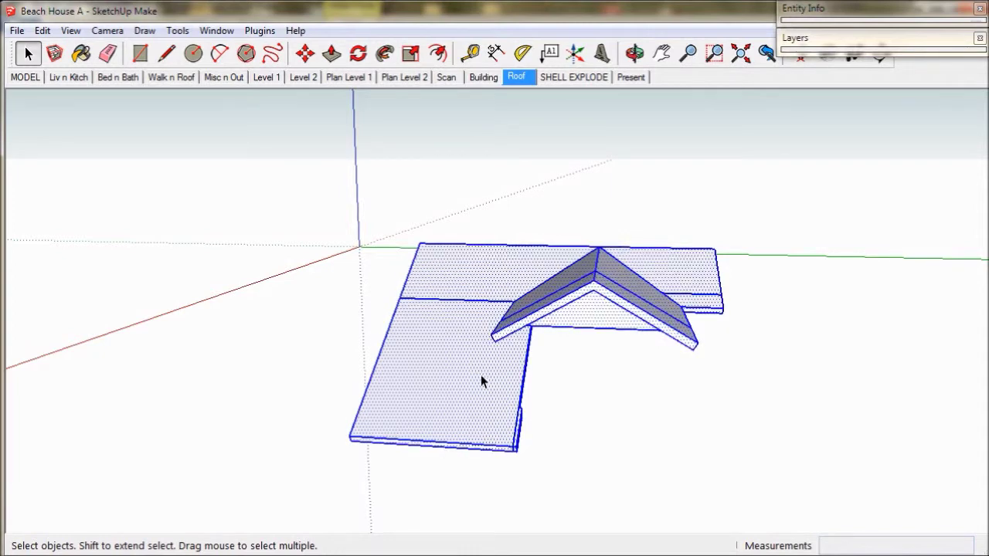
key("o")
left_click_drag(587, 410, 590, 459)
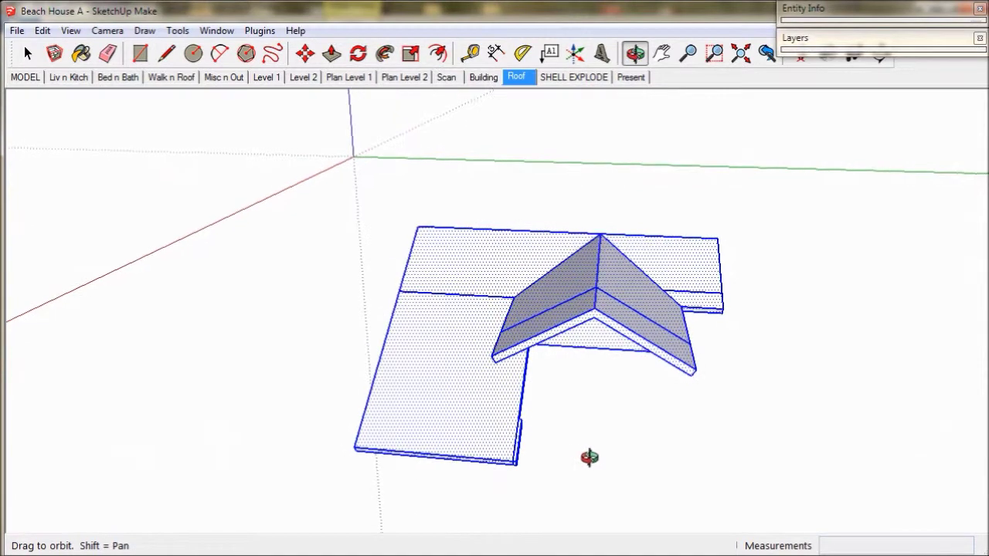
key("space")
left_click(589, 458)
middle_click_drag(557, 377, 714, 391)
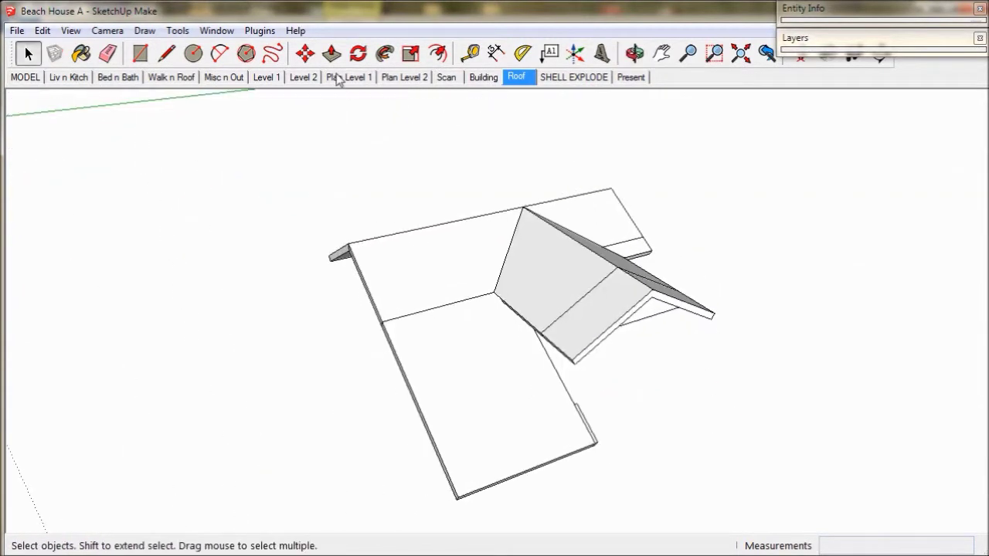
Step: Erase the seam line across the flat roof face
left_click(109, 54)
scroll(448, 301, "up", 2)
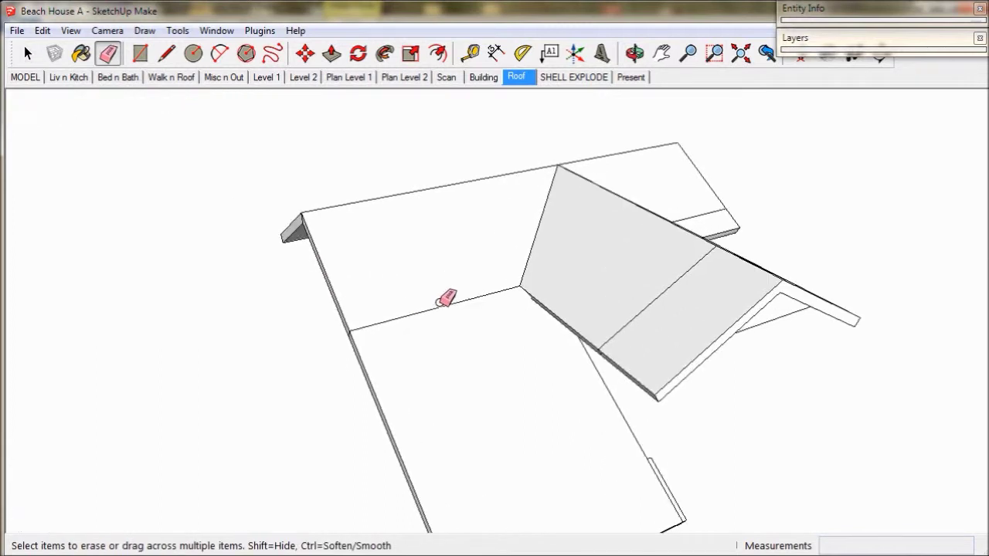
left_click_drag(438, 299, 442, 306)
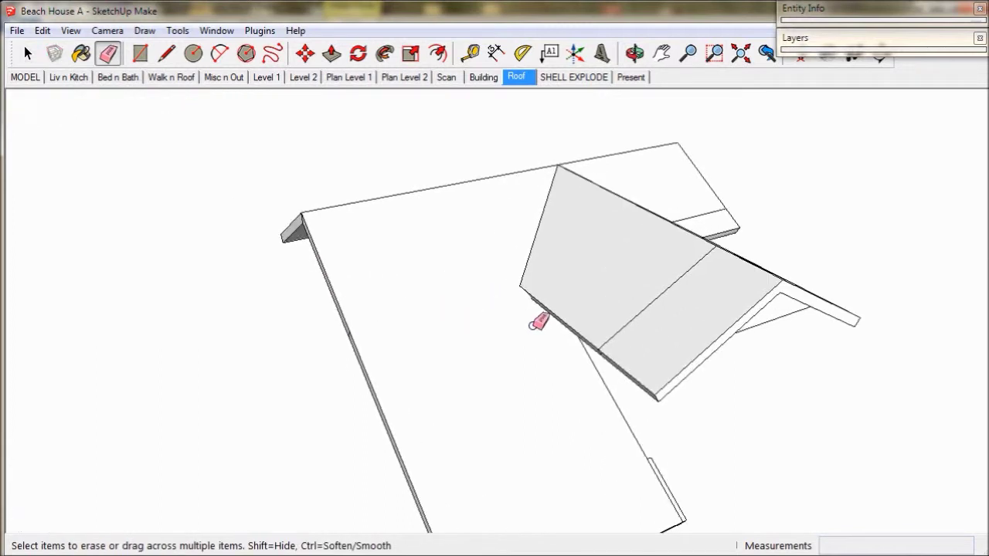
mouse_move(632, 295)
middle_mouse_down()
mouse_move(646, 212)
mouse_move(653, 279)
mouse_move(658, 202)
middle_mouse_up()
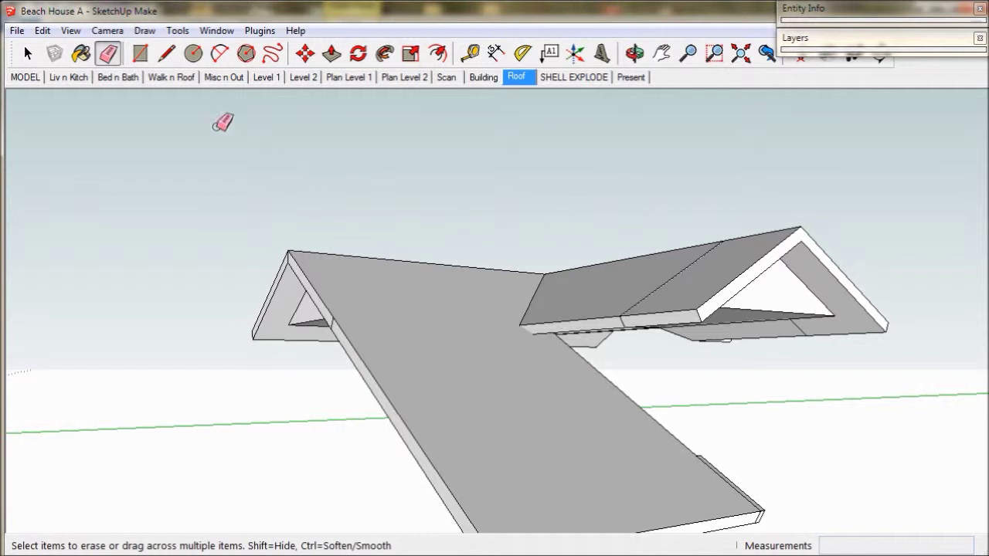
Step: Try starting a line at the roof eave corner while orbiting around the roof
left_click(166, 54)
scroll(532, 324, "up", 5)
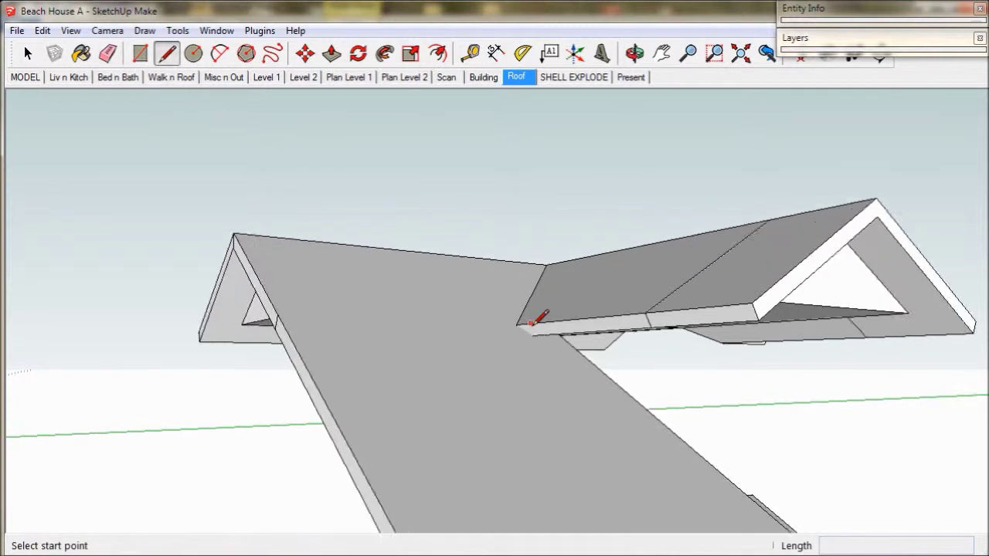
scroll(531, 326, "up", 3)
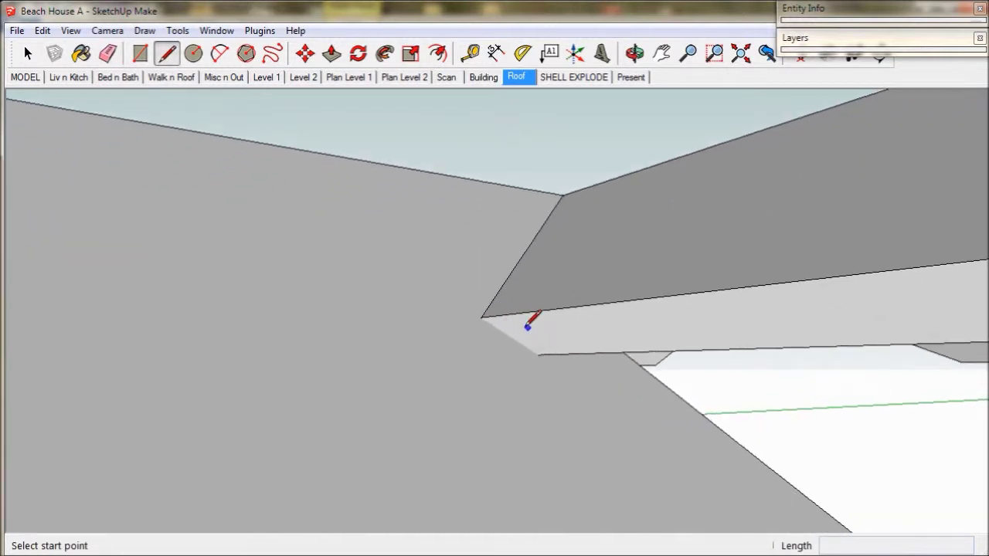
left_click(481, 317)
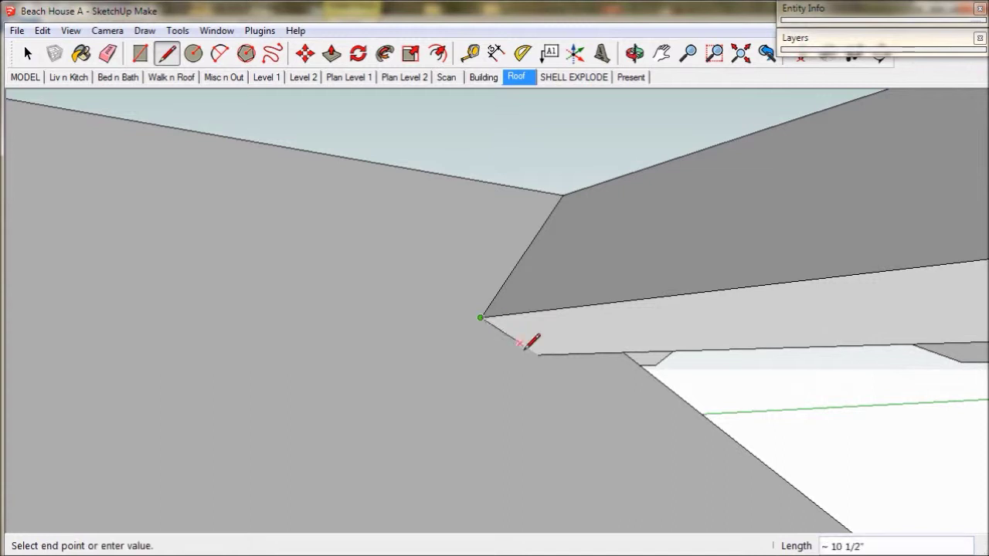
key("Escape")
middle_click_drag(578, 394, 398, 335)
left_click(399, 325)
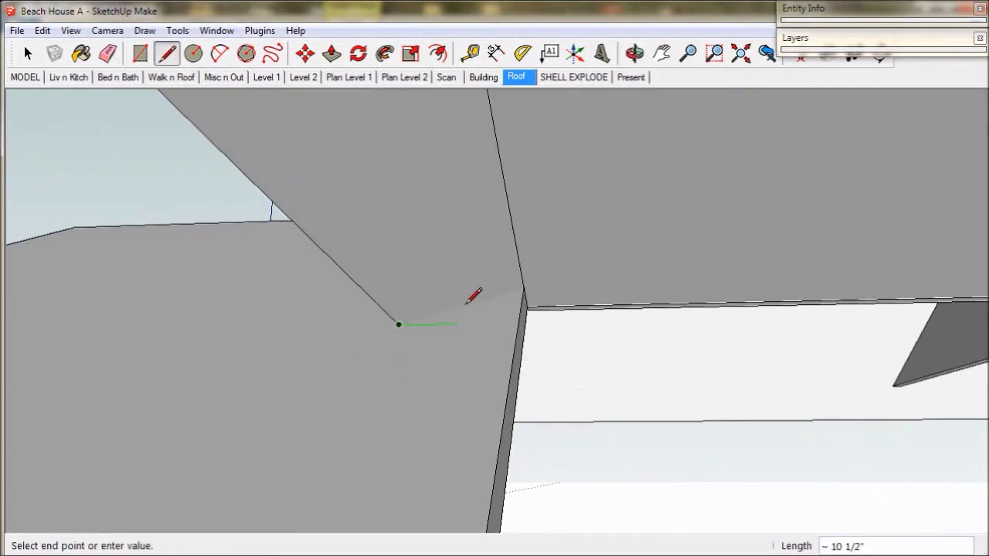
mouse_move(574, 356)
middle_mouse_down()
mouse_move(503, 338)
mouse_move(430, 260)
mouse_move(632, 353)
mouse_move(667, 435)
middle_mouse_up()
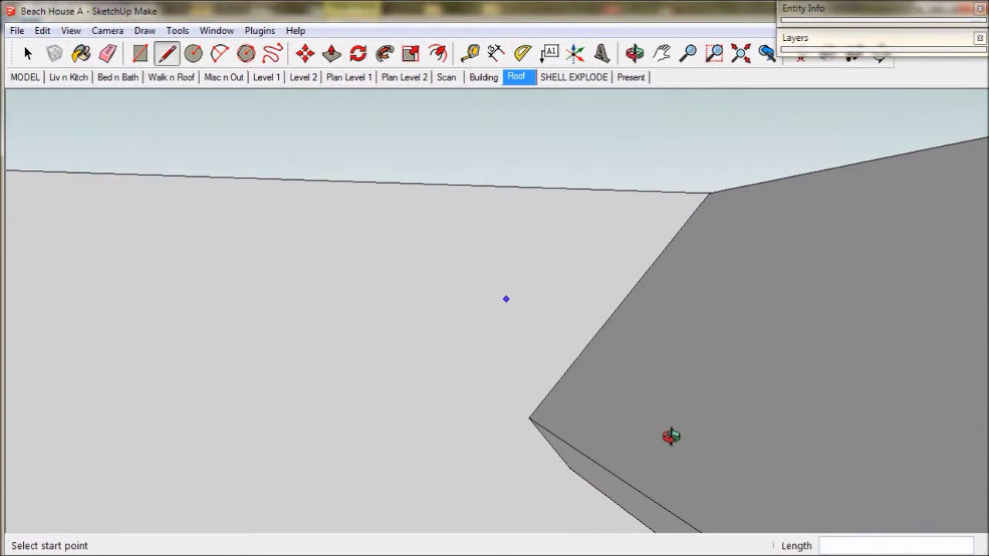
scroll(680, 424, "down", 5)
mouse_move(739, 431)
middle_mouse_down()
mouse_move(773, 503)
mouse_move(623, 343)
mouse_move(626, 463)
mouse_move(581, 475)
middle_mouse_up()
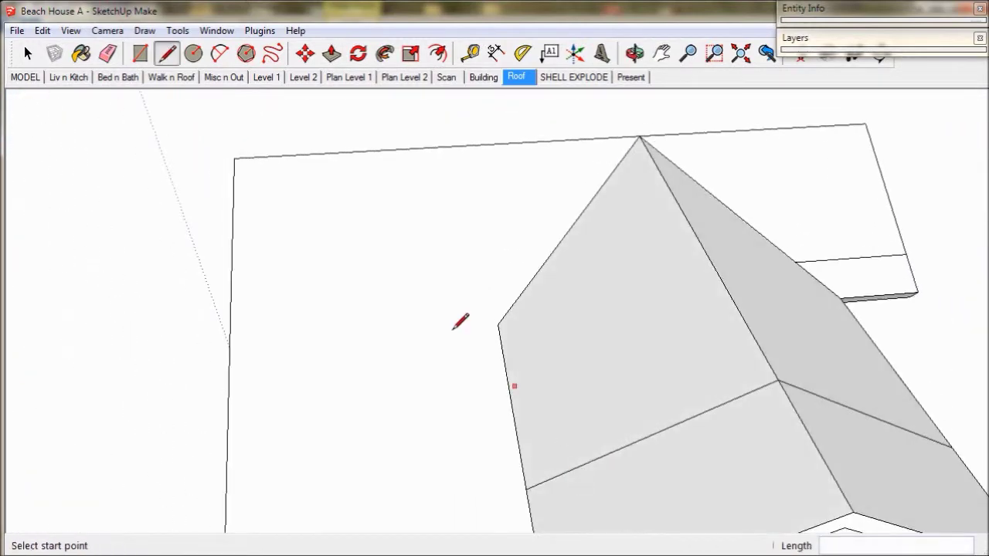
Step: Erase the stray edges on the upper and lower roof and the thin diagonal edge
left_click(107, 53)
left_click_drag(656, 377, 676, 423)
left_click_drag(806, 366, 821, 399)
left_click_drag(821, 399, 822, 399)
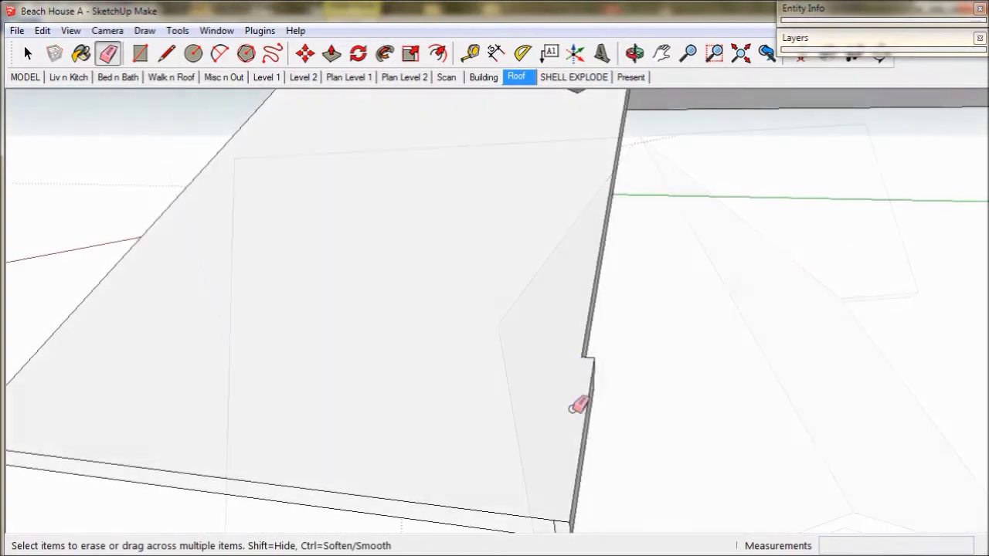
middle_click_drag(579, 408, 609, 393)
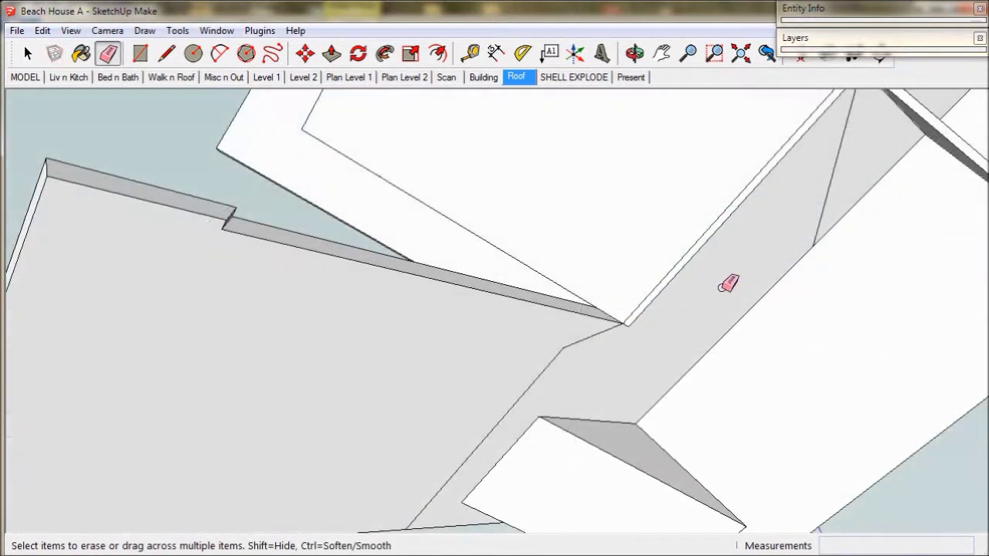
left_click_drag(821, 208, 687, 324)
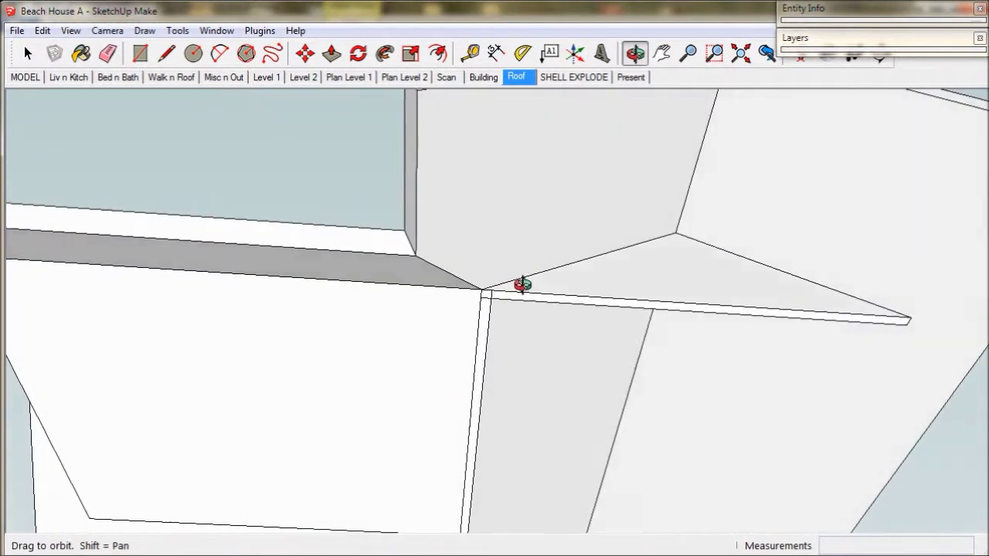
Step: Orbit and zoom around the roof underside and top to inspect the cleaned slopes
key("e")
scroll(545, 280, "up", 3)
key("o")
mouse_move(532, 320)
left_mouse_down()
mouse_move(441, 353)
mouse_move(418, 318)
mouse_move(371, 329)
mouse_move(353, 360)
left_mouse_up()
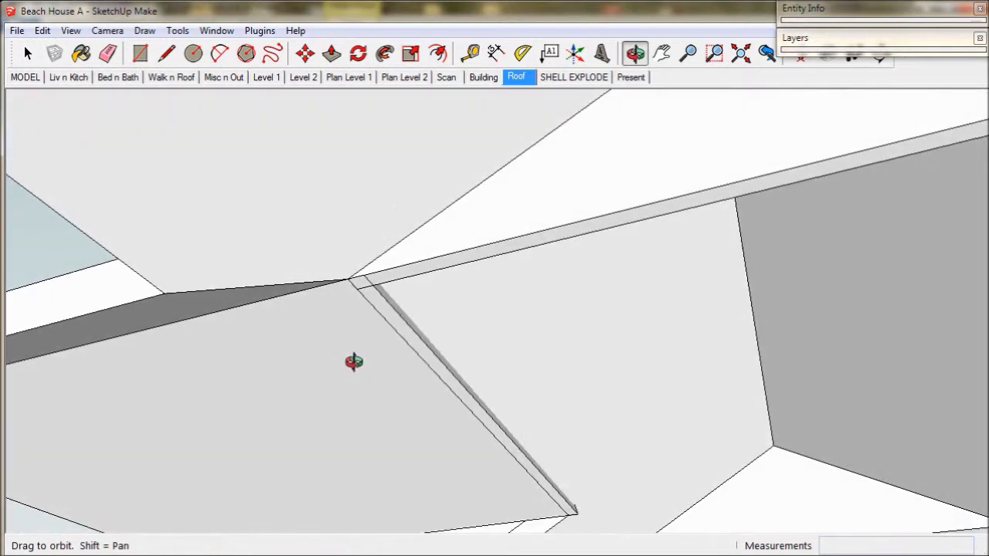
key("e")
scroll(498, 362, "down", 2)
key("o")
mouse_move(533, 362)
left_mouse_down()
mouse_move(562, 361)
mouse_move(548, 269)
mouse_move(592, 237)
mouse_move(662, 275)
mouse_move(497, 408)
mouse_move(433, 430)
mouse_move(282, 433)
left_mouse_up()
key("e")
scroll(601, 239, "down", 3)
key("o")
key("e")
scroll(527, 379, "down", 2)
mouse_move(673, 384)
middle_mouse_down()
mouse_move(702, 360)
mouse_move(662, 347)
mouse_move(707, 435)
middle_mouse_up()
scroll(714, 360, "up", 6)
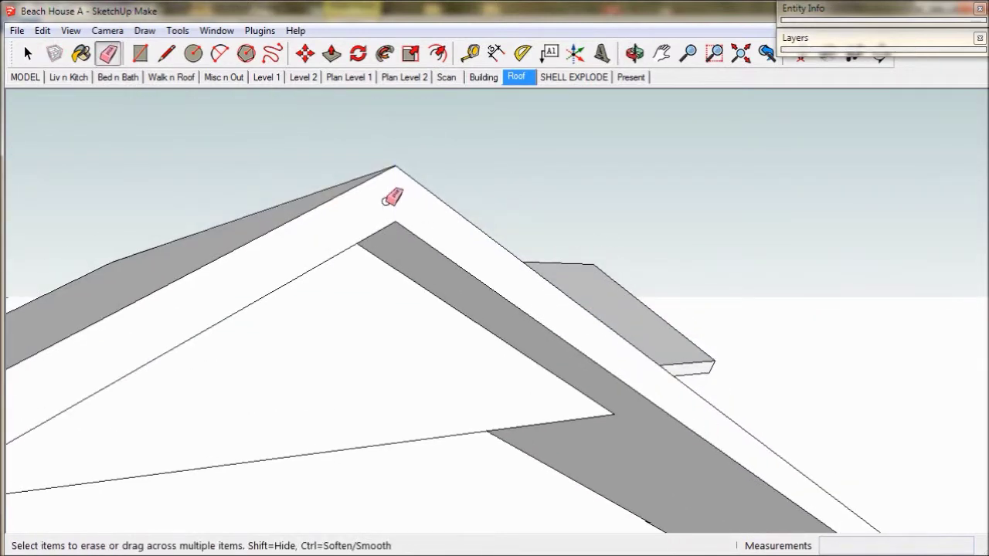
mouse_move(711, 353)
middle_mouse_down()
mouse_move(618, 407)
mouse_move(585, 393)
mouse_move(613, 391)
middle_mouse_up()
scroll(615, 389, "up", 5)
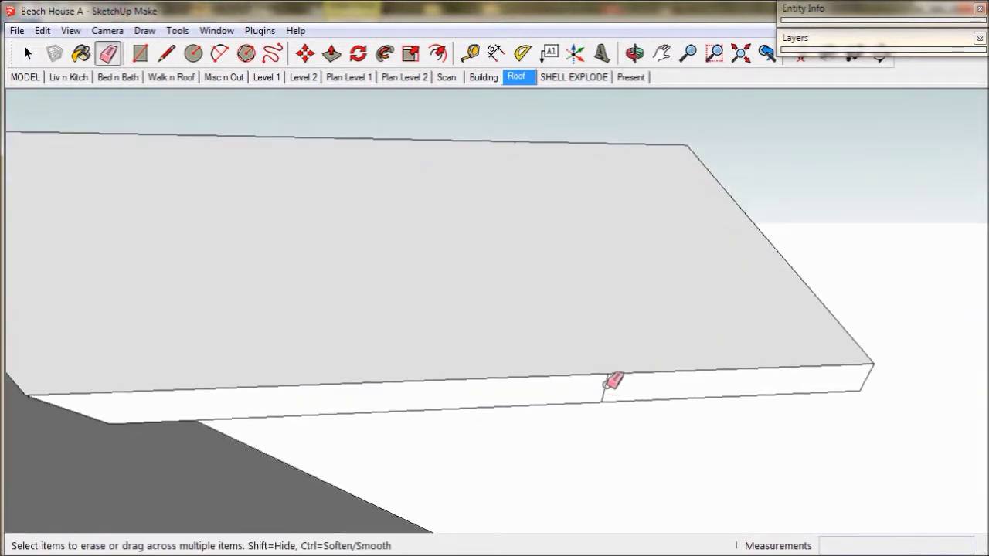
mouse_move(613, 382)
middle_mouse_down()
mouse_move(666, 391)
mouse_move(719, 379)
mouse_move(680, 295)
middle_mouse_up()
Step: From the Roof scene, window-select all the roof geometry and make it a group
left_click(517, 78)
key("space")
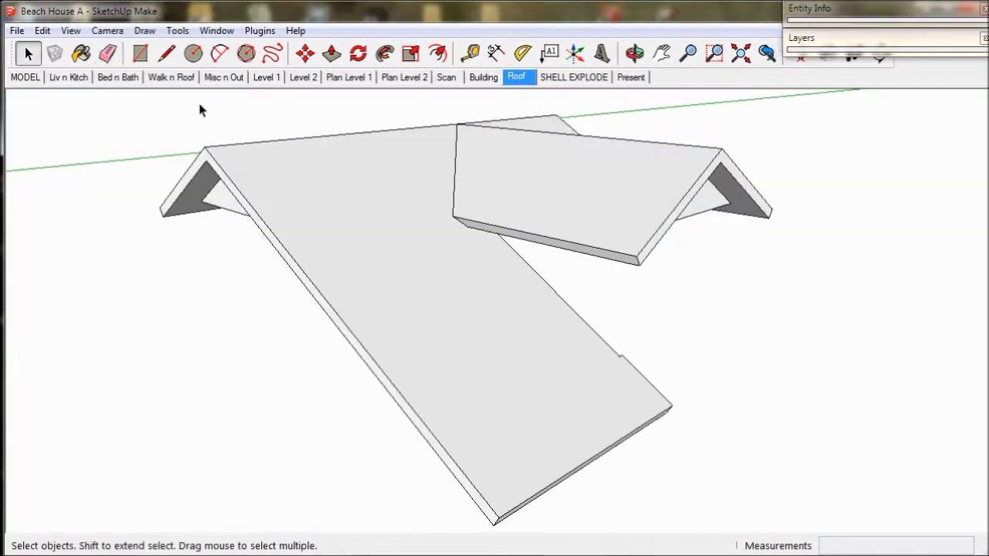
left_click_drag(119, 96, 867, 537)
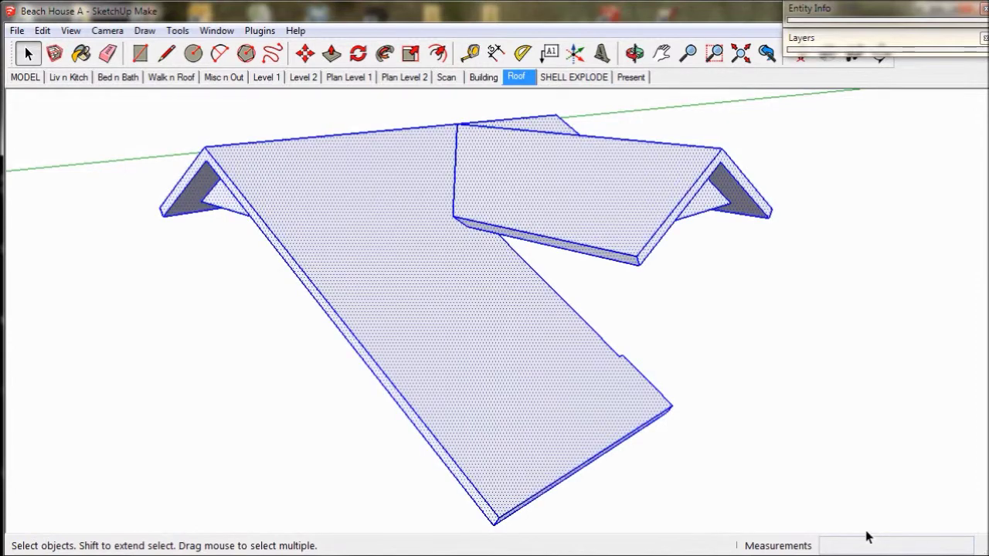
right_click(467, 286)
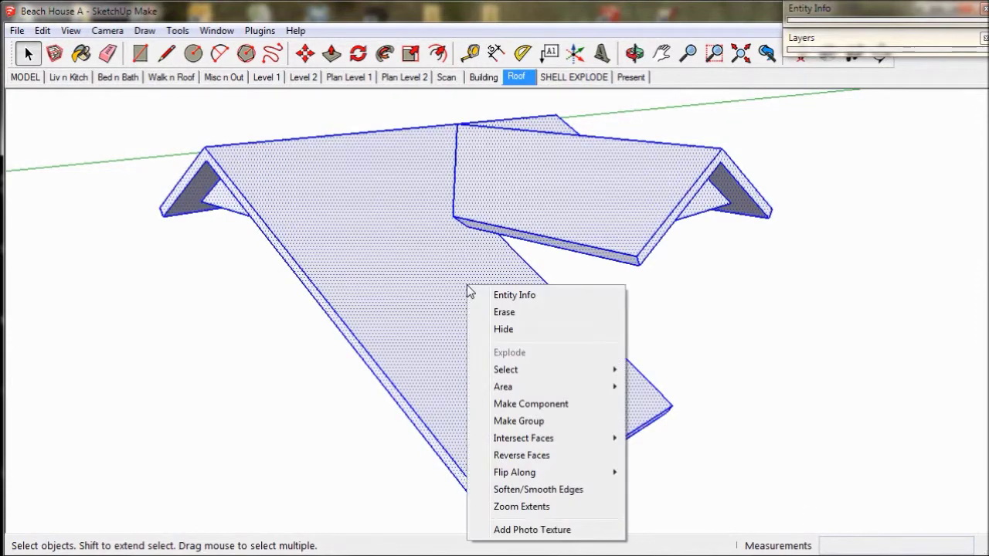
left_click(533, 423)
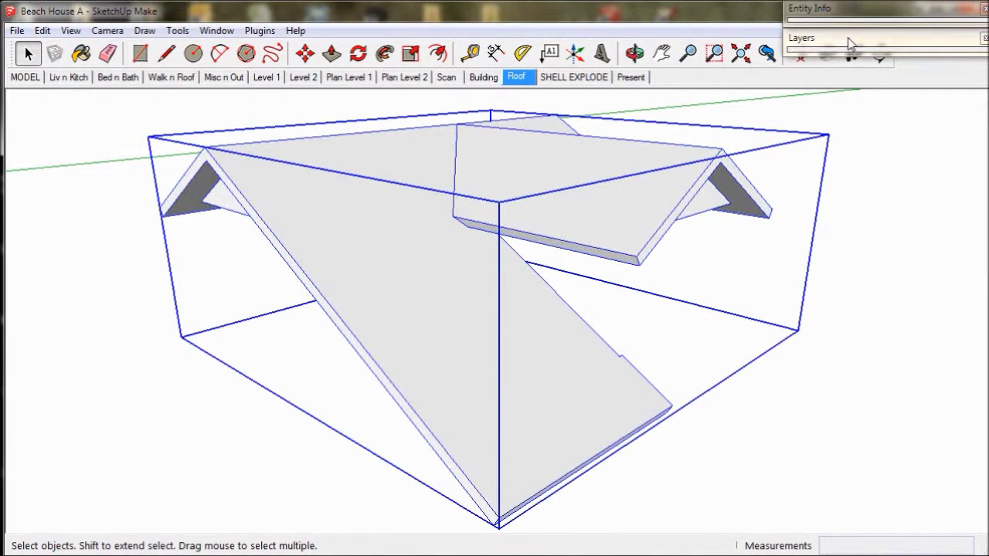
Step: In Entity Info, put the roof group on the roof layer and name it 'L2 roof'
left_click(869, 17)
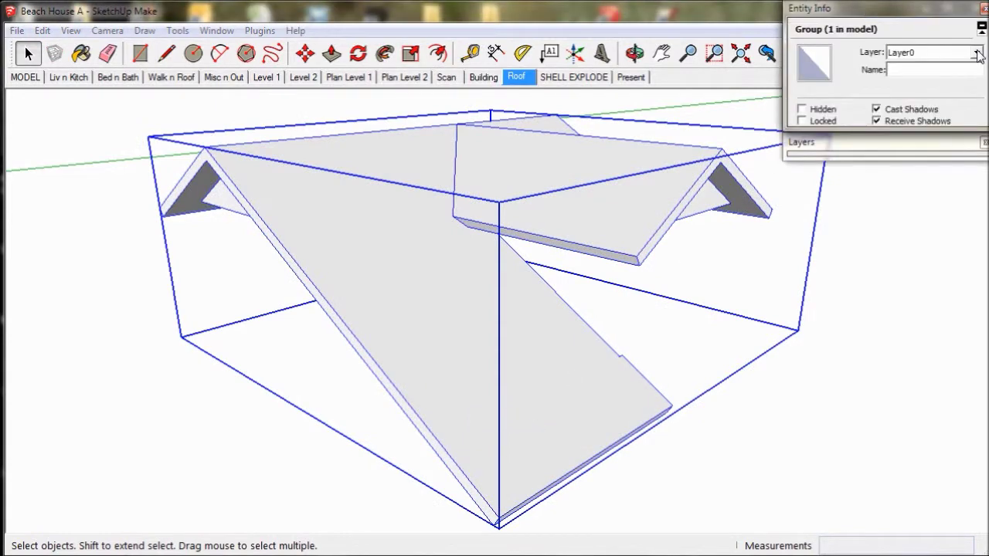
left_click(977, 54)
left_click(902, 176)
left_click(905, 71)
left_click(884, 186)
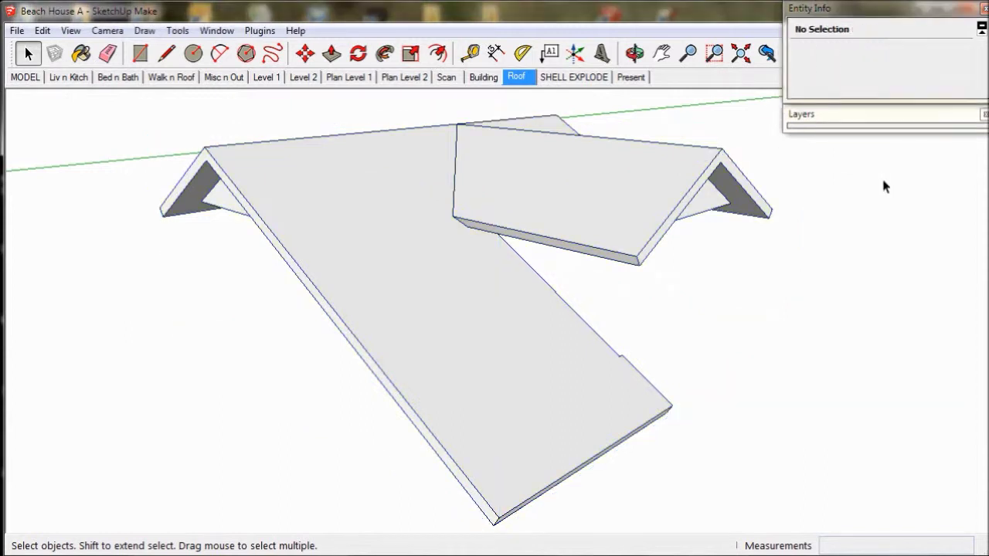
key("o")
mouse_move(683, 238)
left_mouse_down()
mouse_move(564, 227)
mouse_move(598, 223)
mouse_move(680, 244)
left_mouse_up()
key("e")
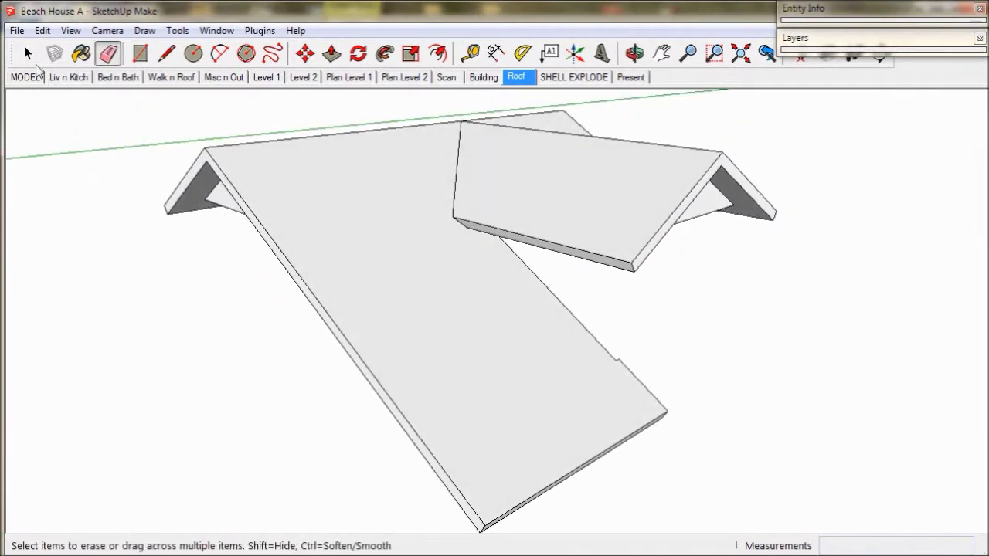
Step: Save the Beach House model, then unhide the last hidden roof piece and inspect it
left_click(17, 31)
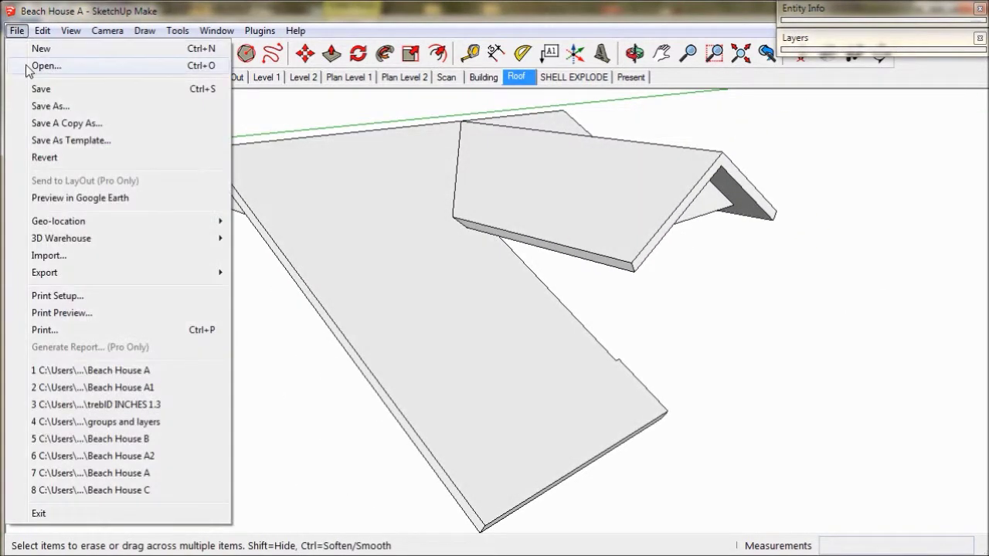
left_click(39, 90)
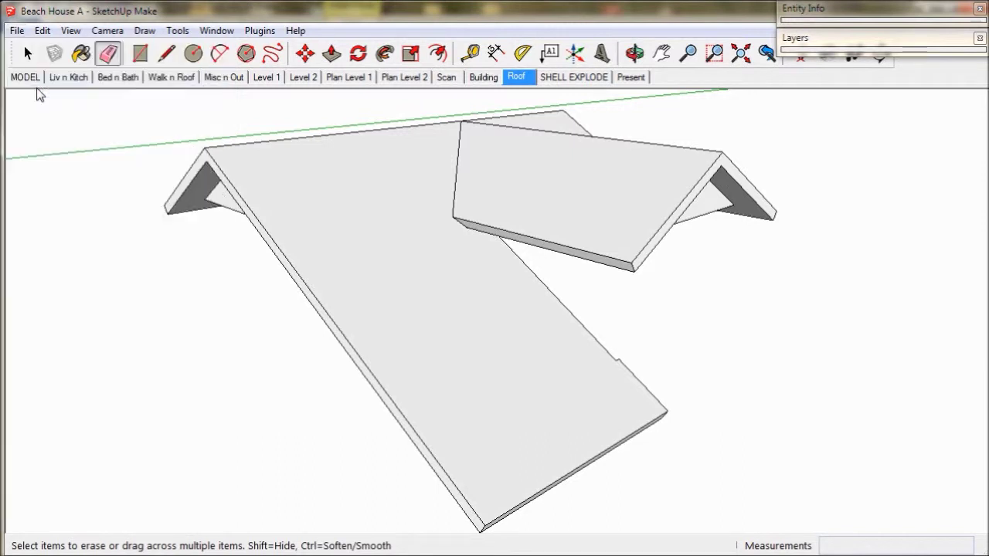
left_click(42, 31)
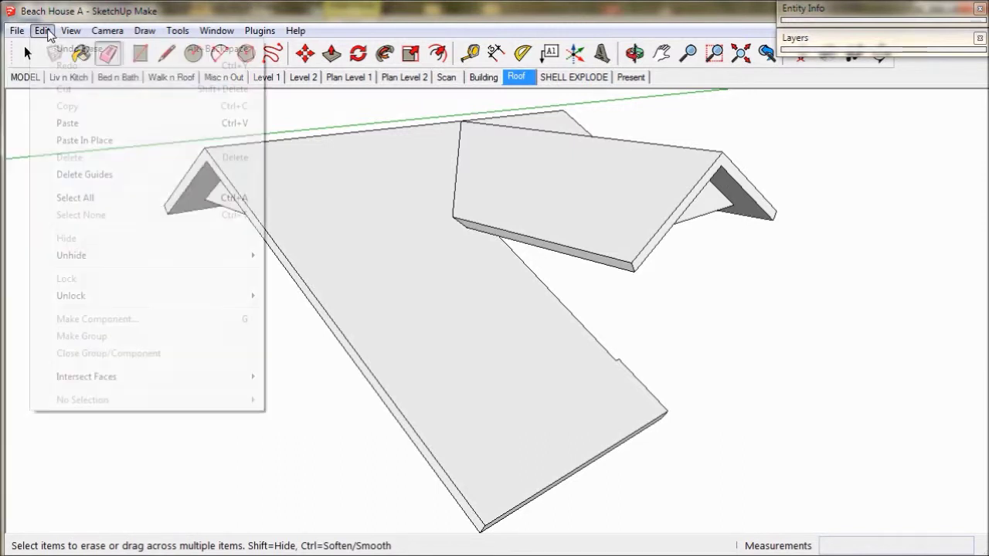
mouse_move(86, 257)
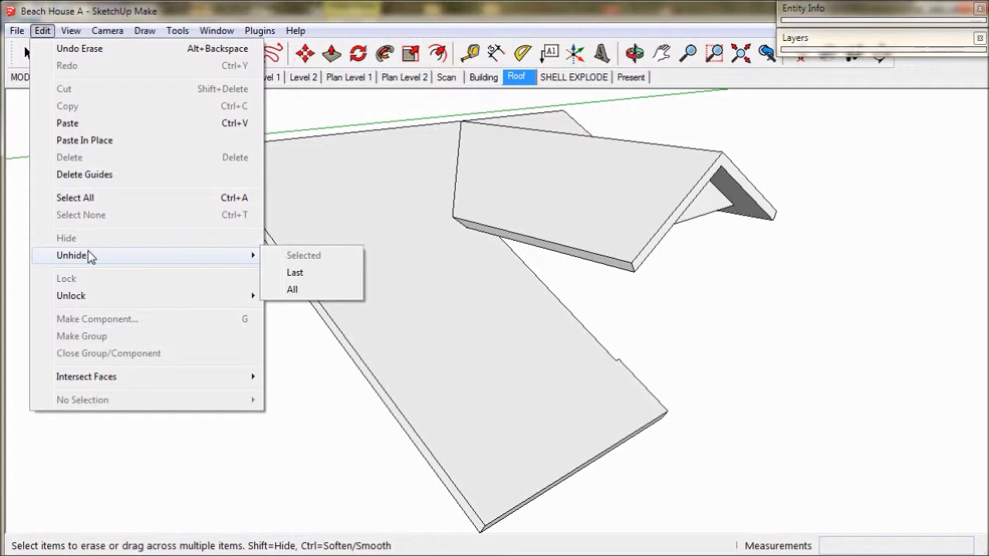
left_click(294, 270)
middle_click_drag(405, 433, 553, 179)
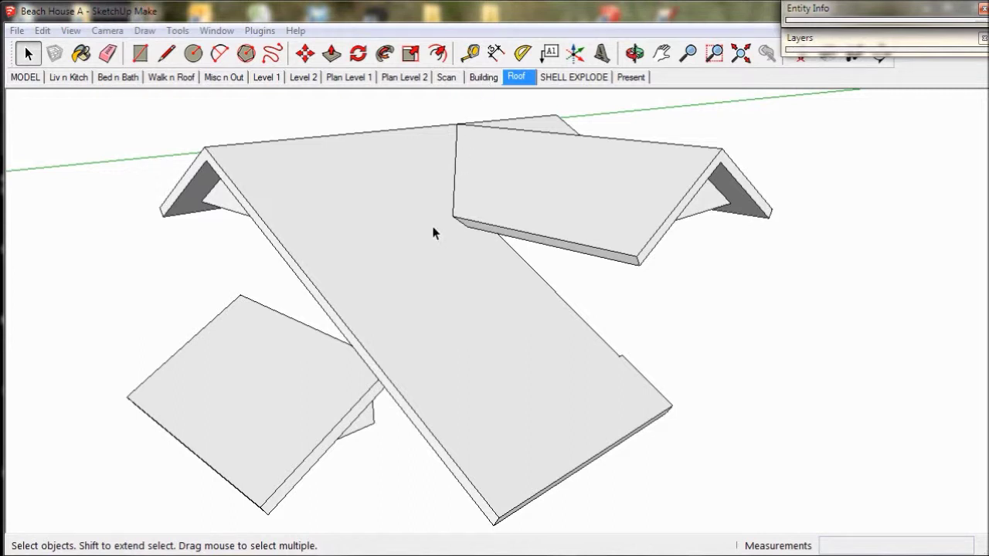
Step: In the Building scene, open the upper-storey group and select its wall from the side elevation
left_click(482, 77)
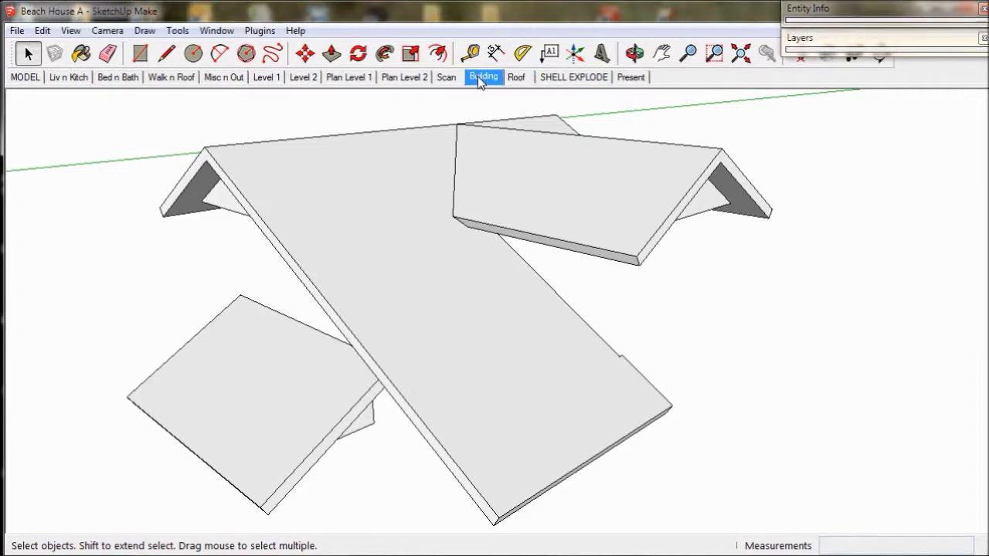
middle_click_drag(400, 235, 376, 263)
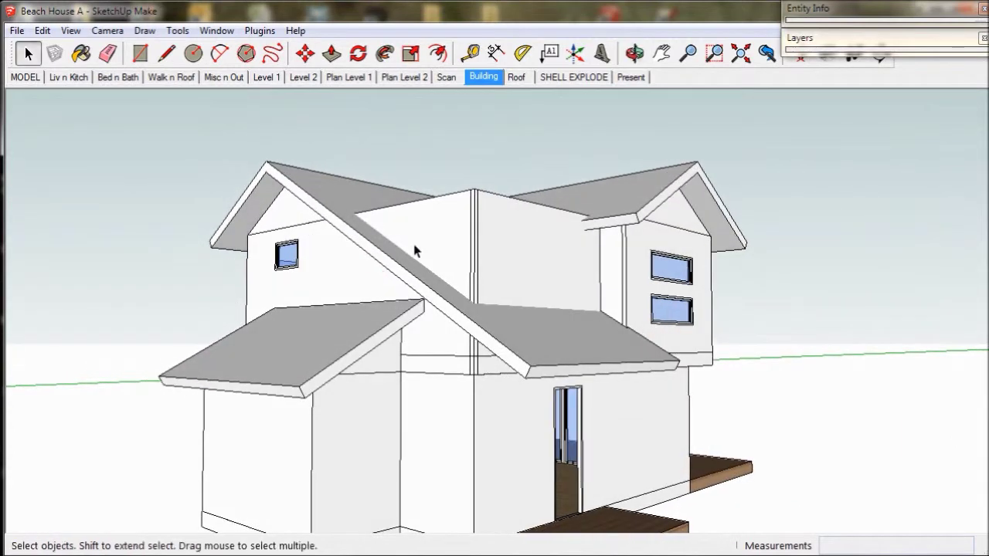
left_click(430, 242)
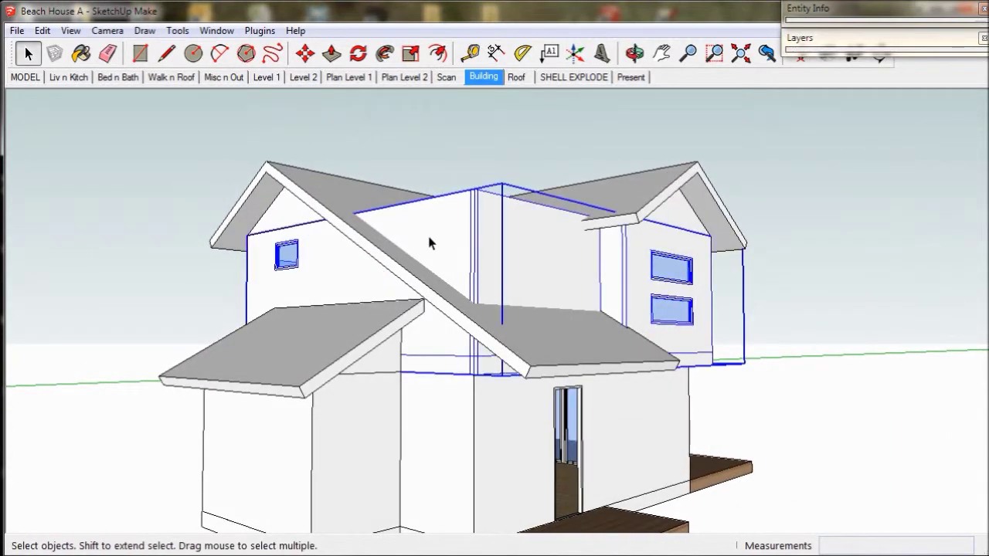
double_click(430, 242)
middle_click_drag(430, 247, 639, 206)
left_click(638, 207)
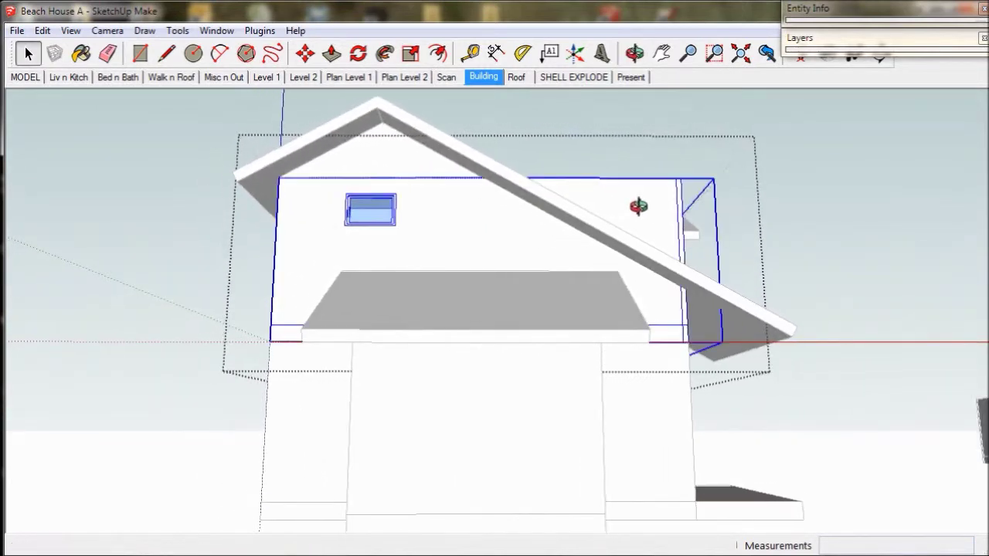
middle_click_drag(638, 207, 638, 206)
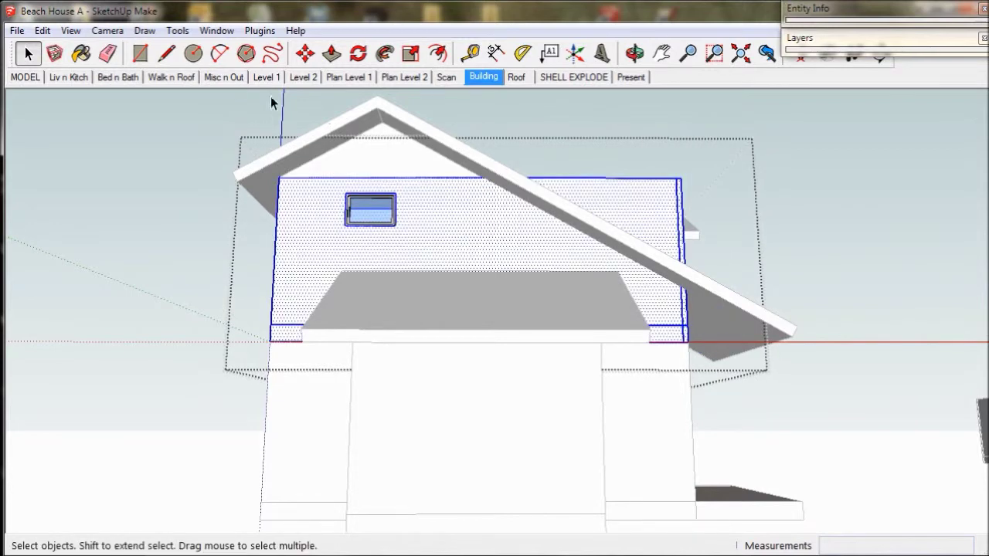
left_click(169, 53)
Step: Draw a line from the wall top along the roof underside to the far edge, closing the end
middle_click_drag(446, 190, 541, 190)
scroll(536, 190, "up", 4)
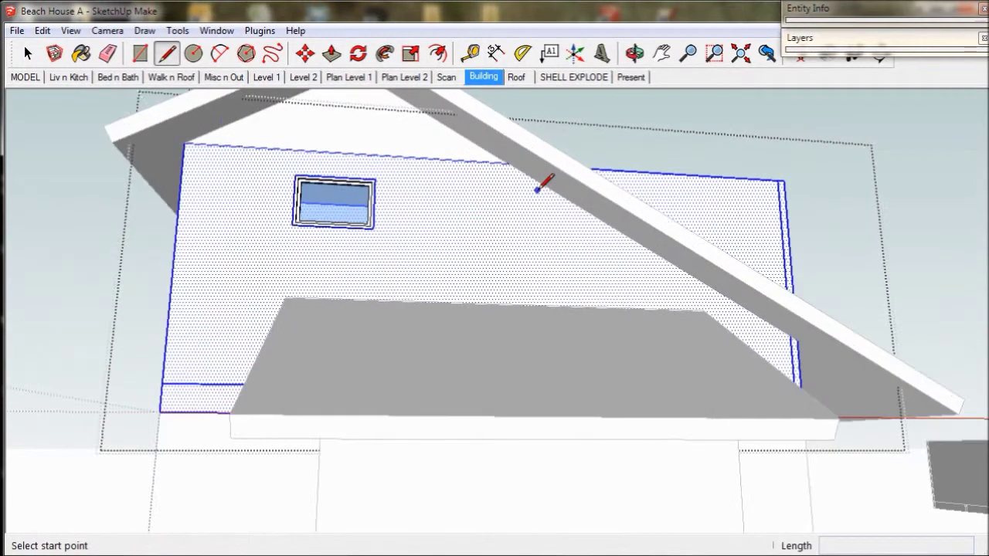
scroll(533, 187, "up", 2)
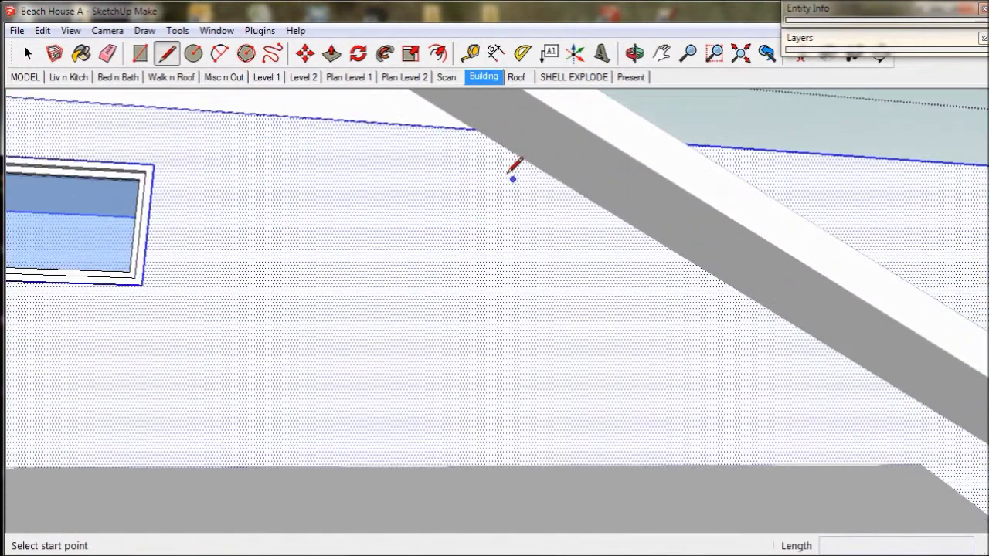
left_click(474, 127)
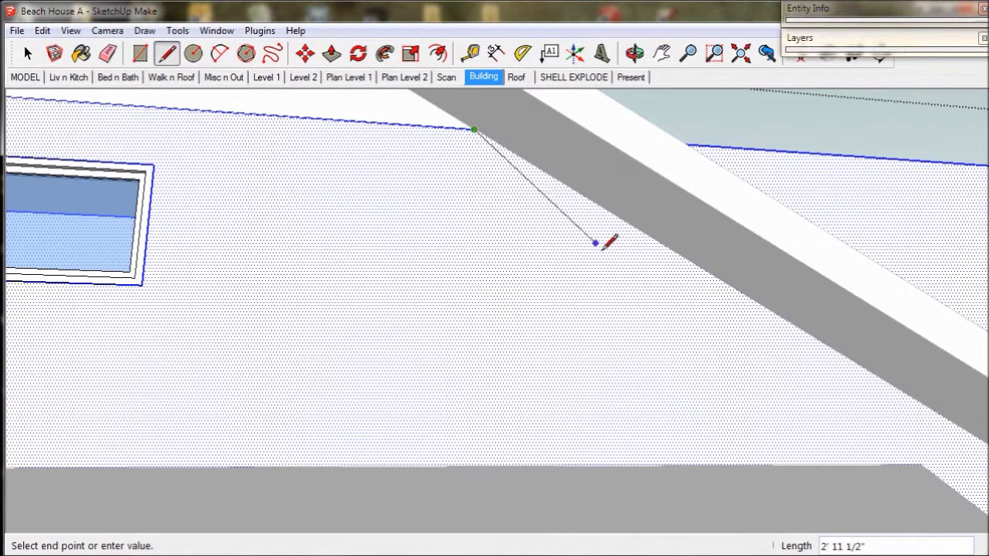
middle_click_drag(641, 282, 299, 177)
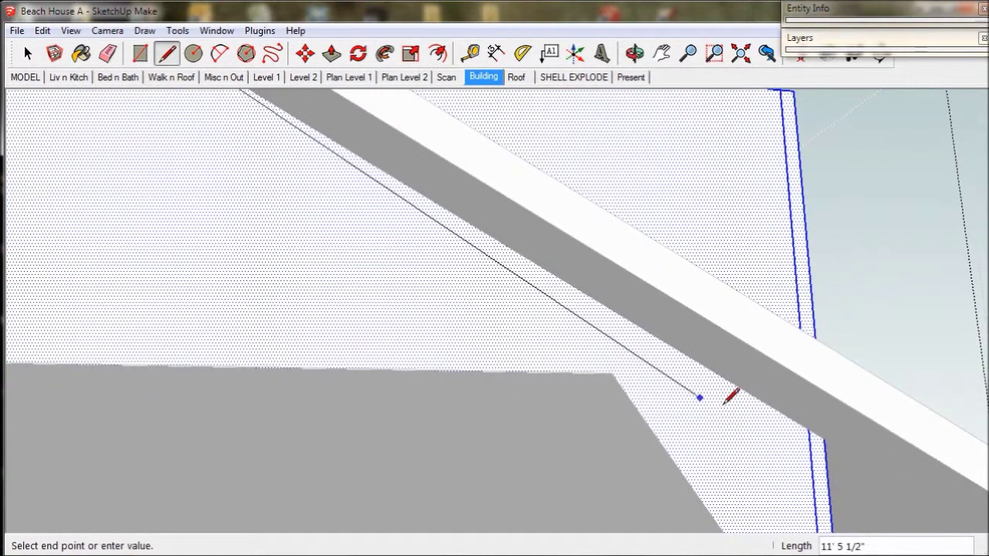
left_click(812, 427)
scroll(810, 426, "up", 4)
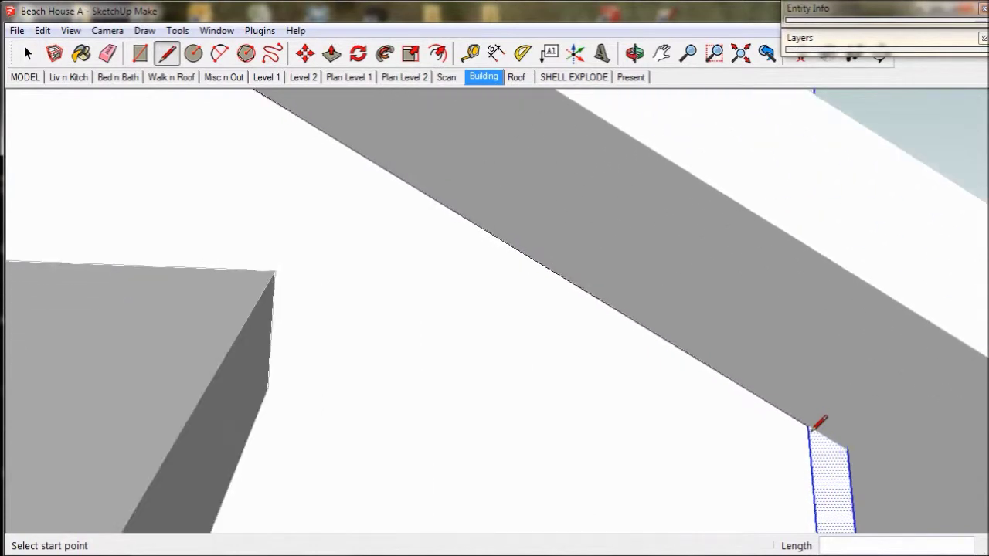
left_click(808, 426)
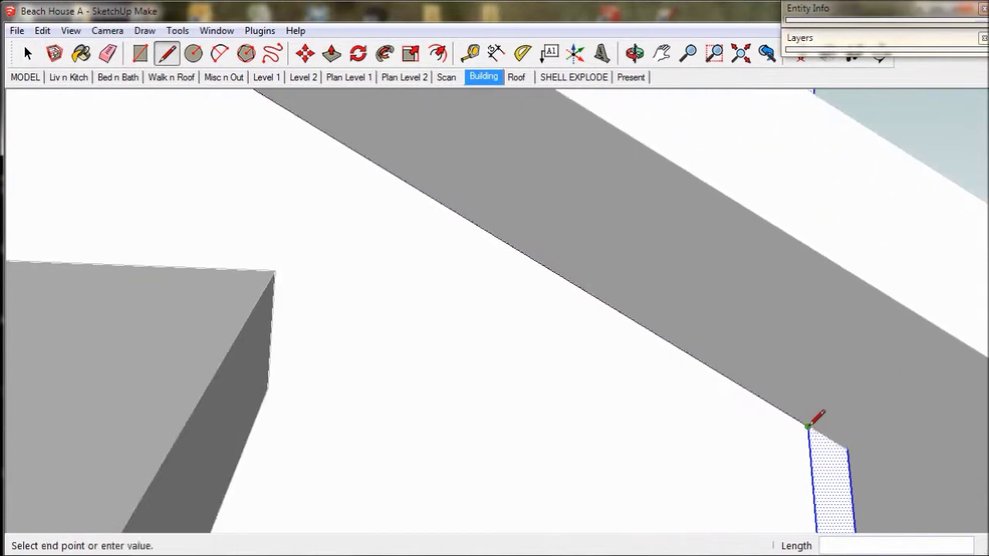
left_click(848, 448)
scroll(727, 411, "down", 6)
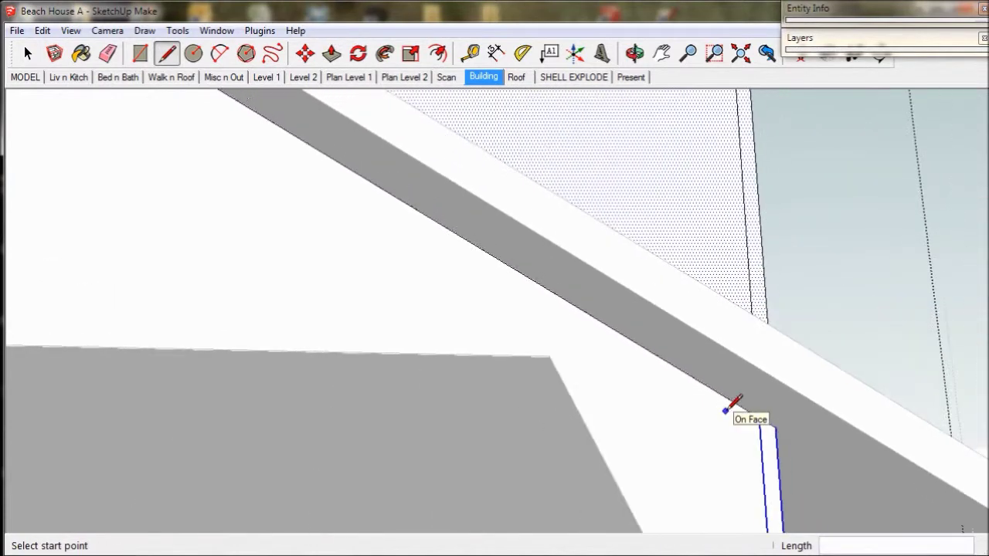
middle_click_drag(656, 409, 664, 452)
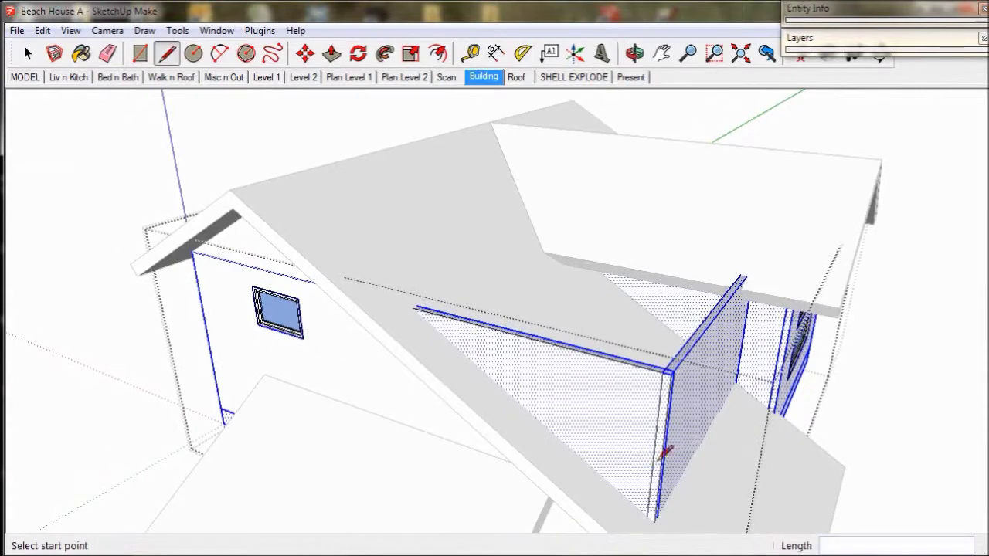
Step: Switch to the Level 2 scene and bring the upper-storey wall into view
left_click(303, 77)
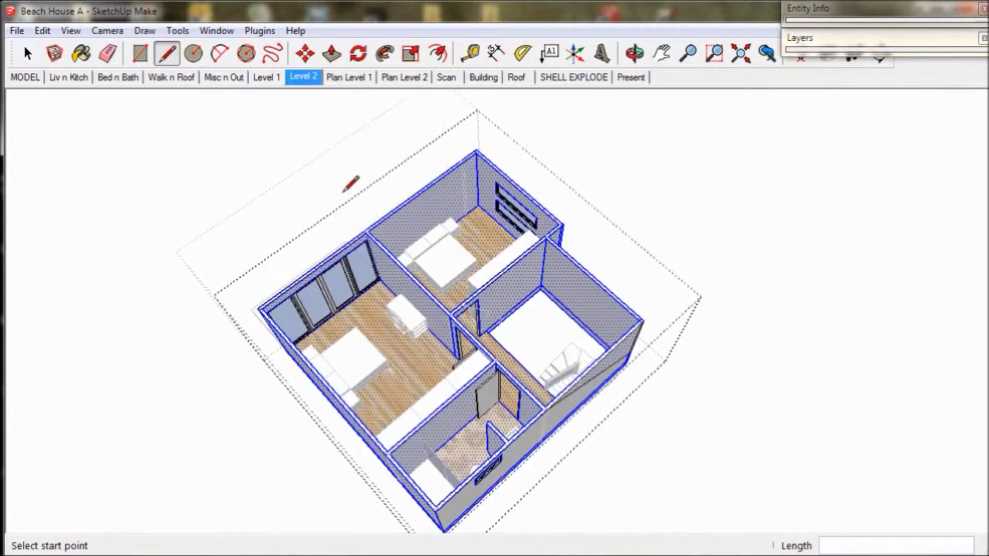
middle_click_drag(550, 332, 456, 290)
scroll(459, 294, "up", 5)
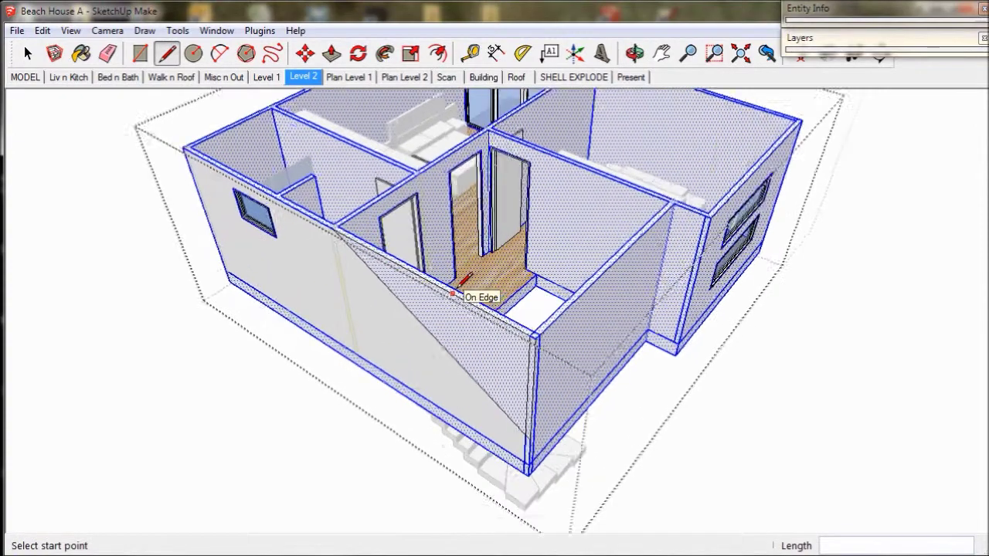
Step: Push the triangular wall top in 3 1/2" so it cuts through the wall
left_click(332, 52)
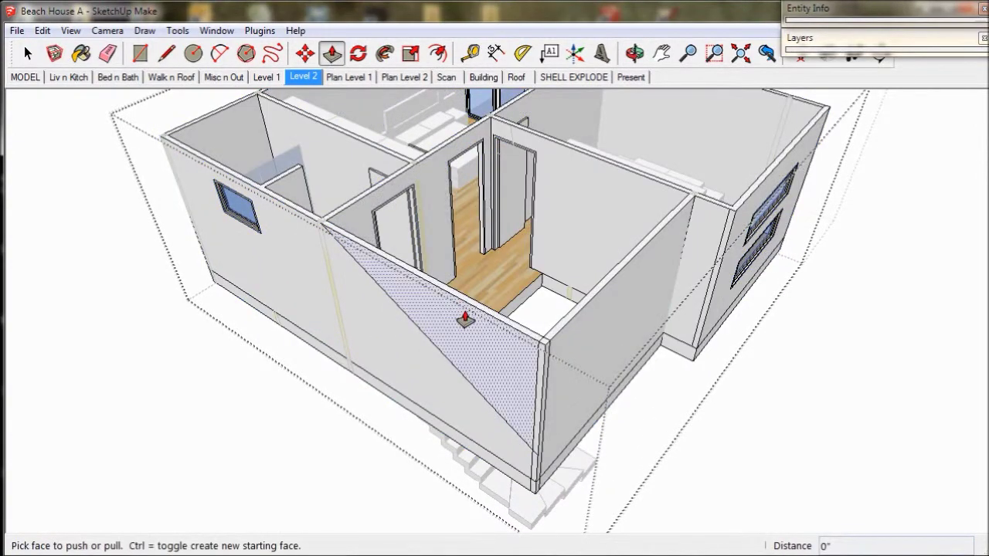
scroll(465, 318, "up", 4)
left_click_drag(473, 318, 523, 317)
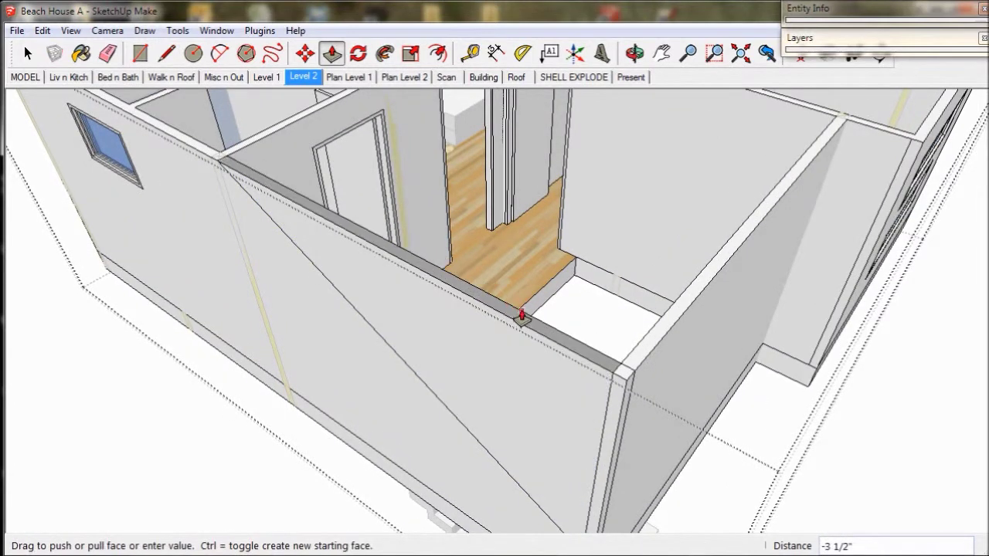
left_click(559, 338)
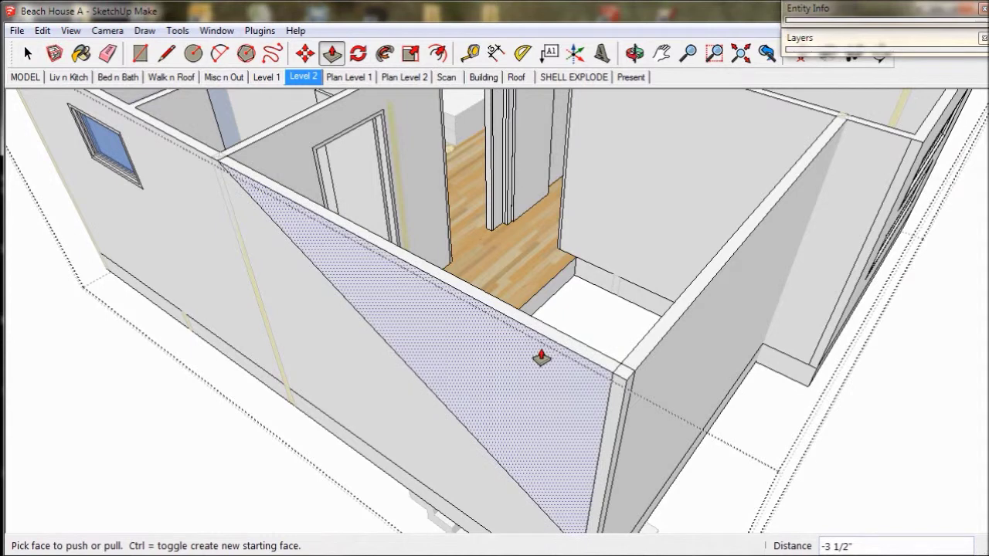
left_click_drag(541, 357, 554, 353)
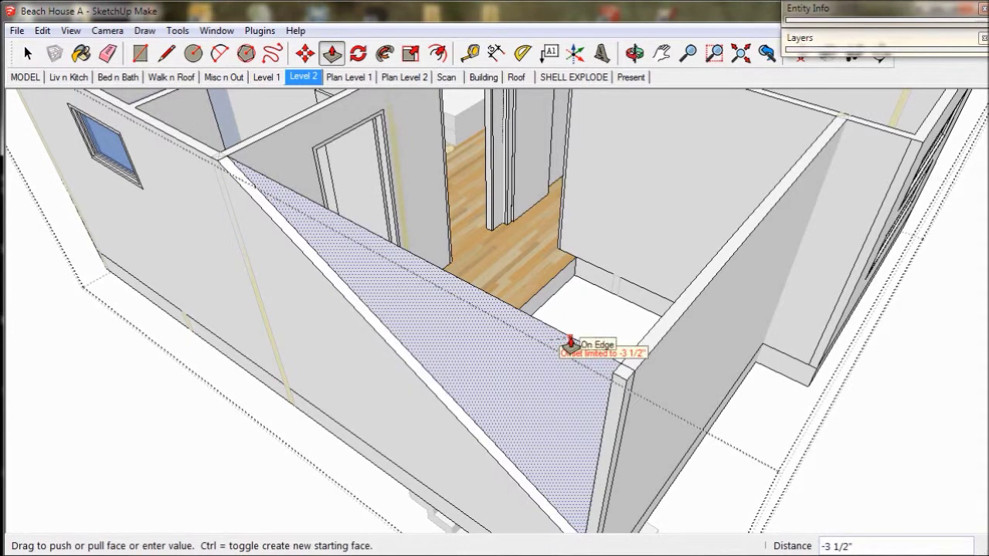
left_click(570, 343)
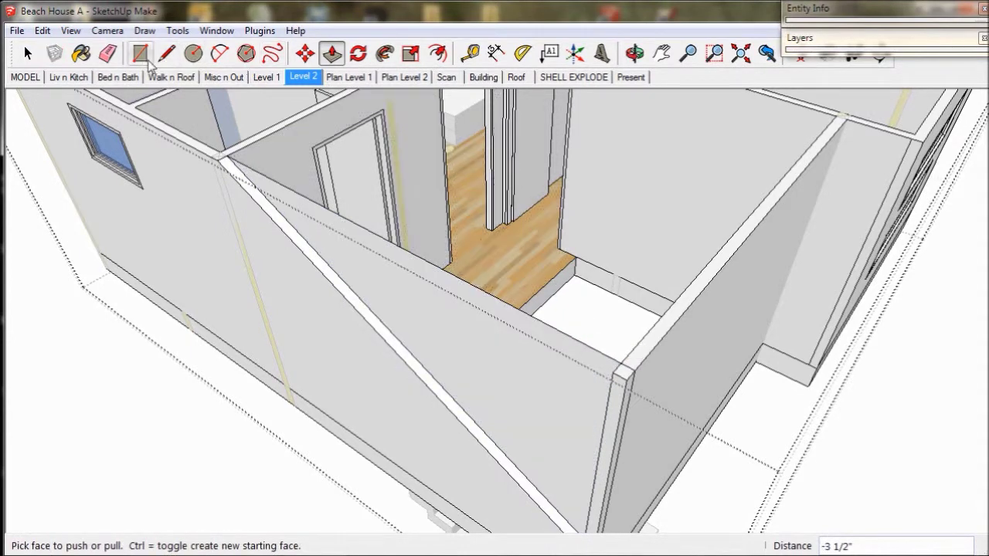
Step: Erase the leftover edge along the new sloped wall top and check the result
left_click(109, 52)
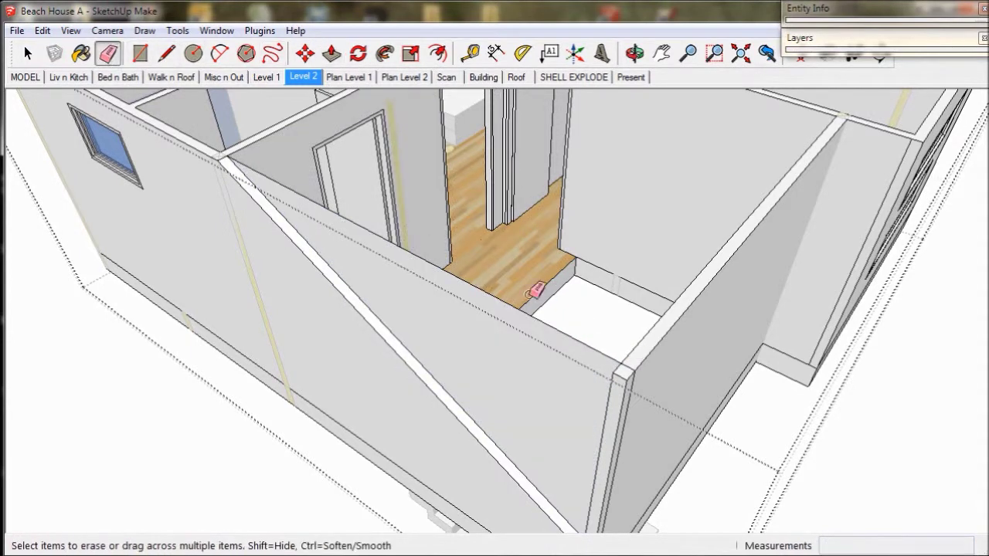
left_click(585, 338)
key("o")
left_click_drag(578, 347, 576, 343)
key("e")
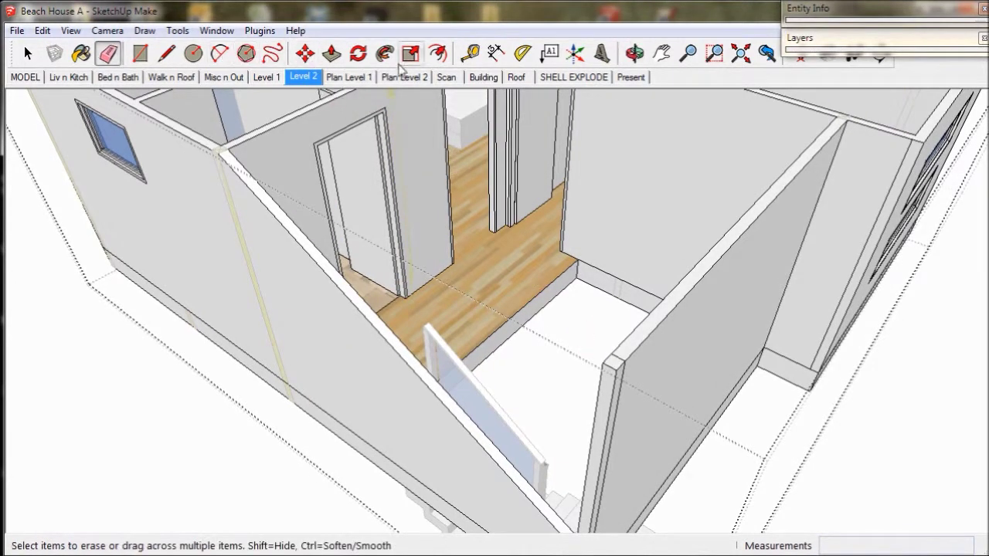
left_click(331, 52)
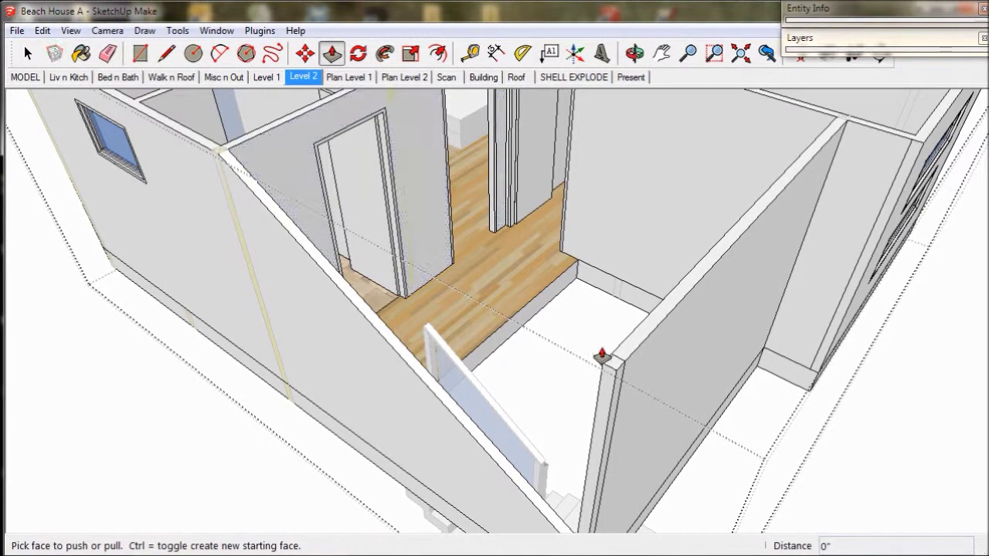